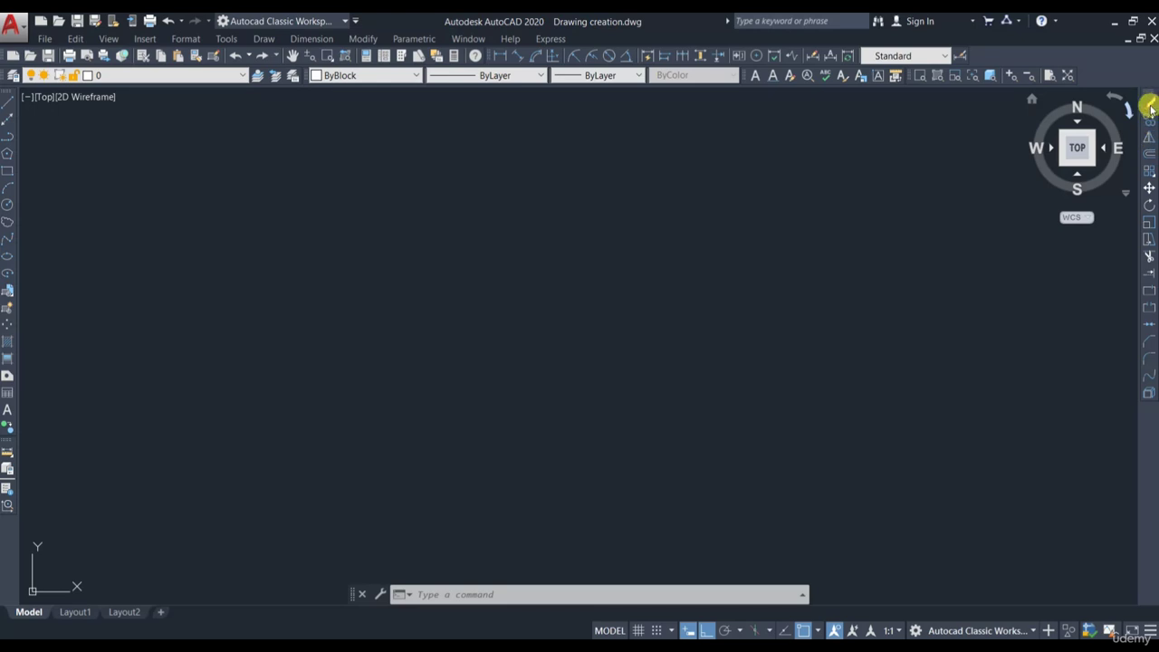
- Draw a horizontal line across the upper middle of the drawing area and erase it with the Erase command
{"action": "left_click", "coordinate": [1149, 105]}
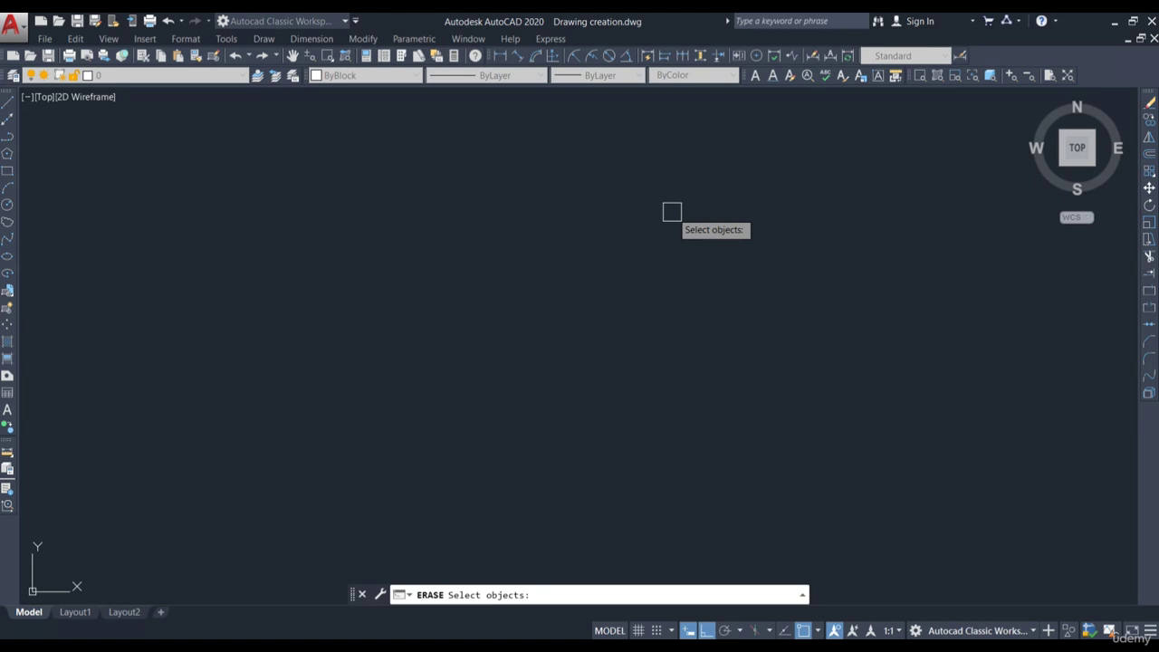
{"action": "key", "text": "Escape"}
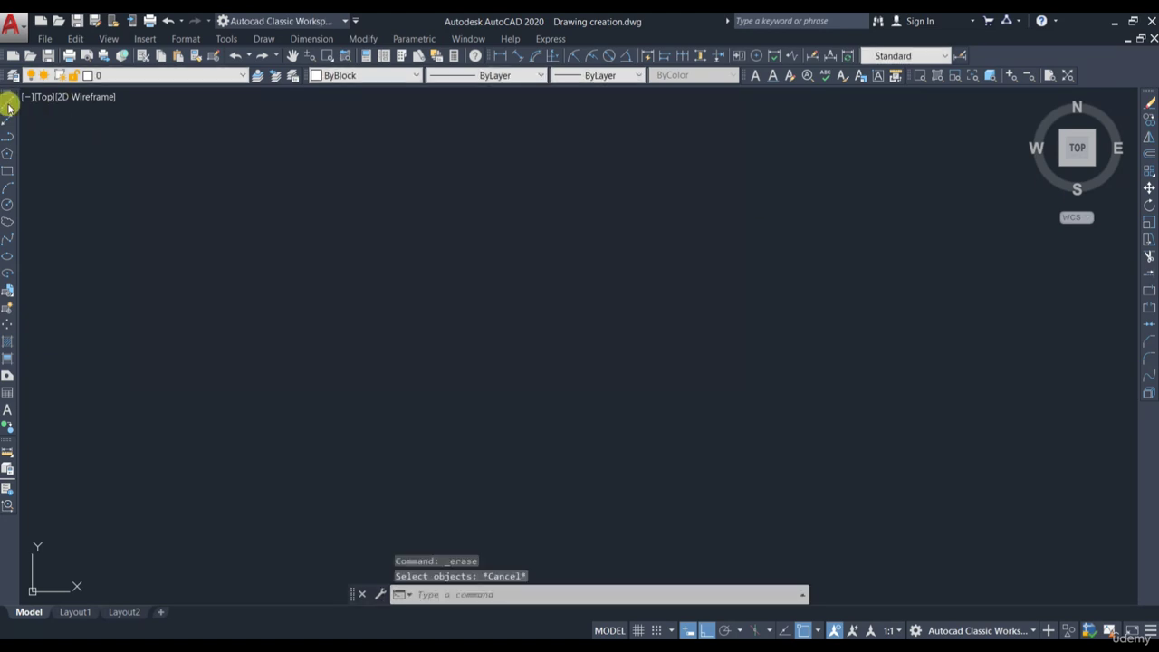
{"action": "left_click", "coordinate": [9, 106]}
{"action": "left_click", "coordinate": [409, 214]}
{"action": "left_click", "coordinate": [731, 214]}
{"action": "key", "text": "Escape"}
{"action": "left_click", "coordinate": [1149, 105]}
{"action": "left_click", "coordinate": [647, 214]}
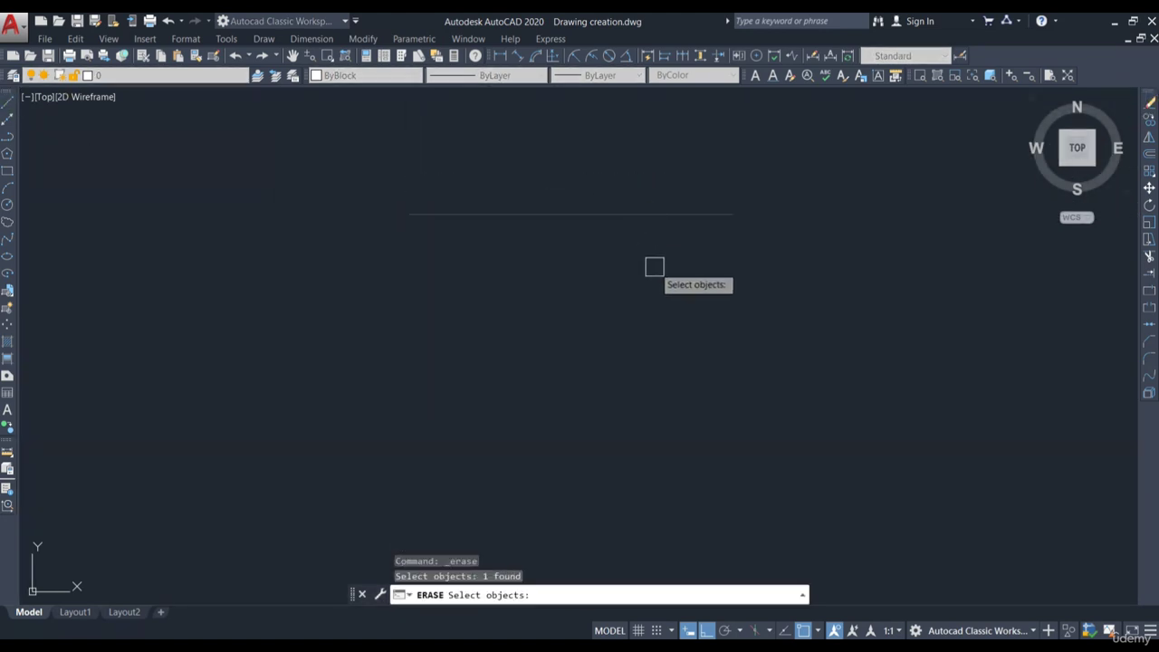
{"action": "key", "text": "Return"}
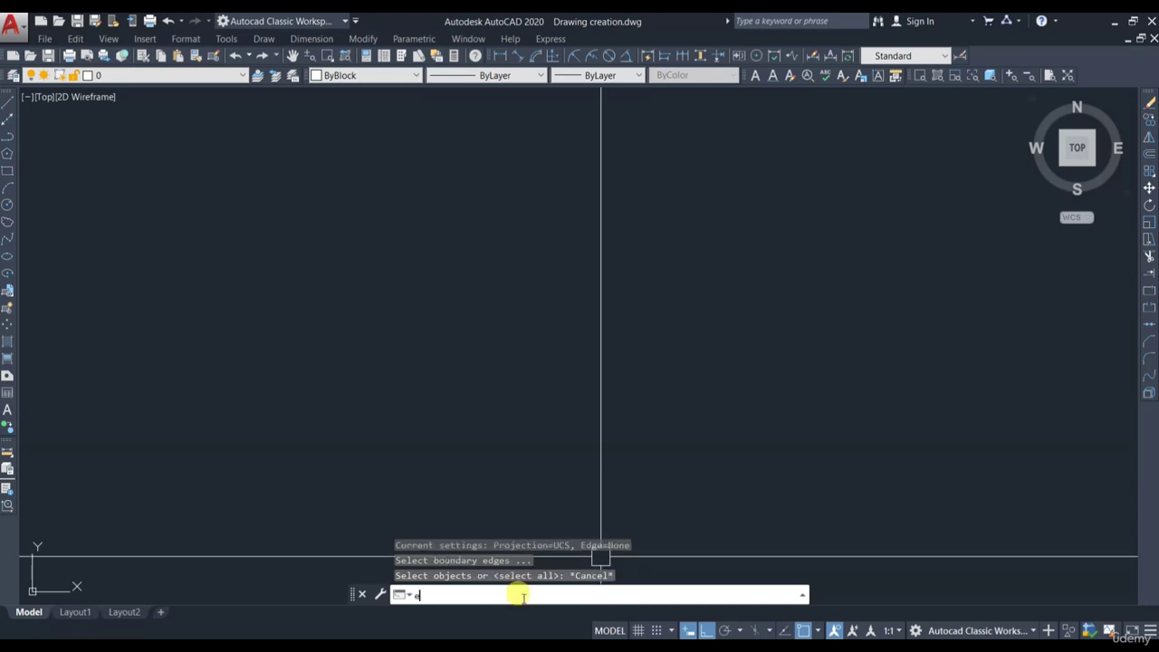
{"action": "key", "text": "Return"}
{"action": "key", "text": "Escape"}
{"action": "left_click", "coordinate": [550, 593]}
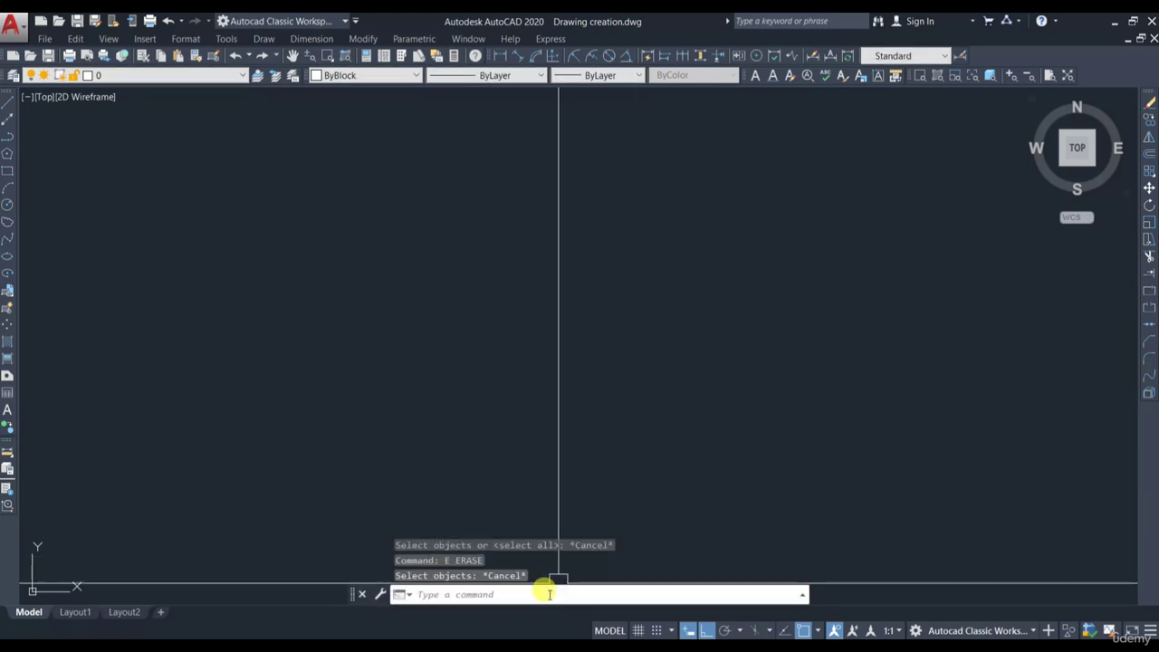
{"action": "type", "text": "e"}
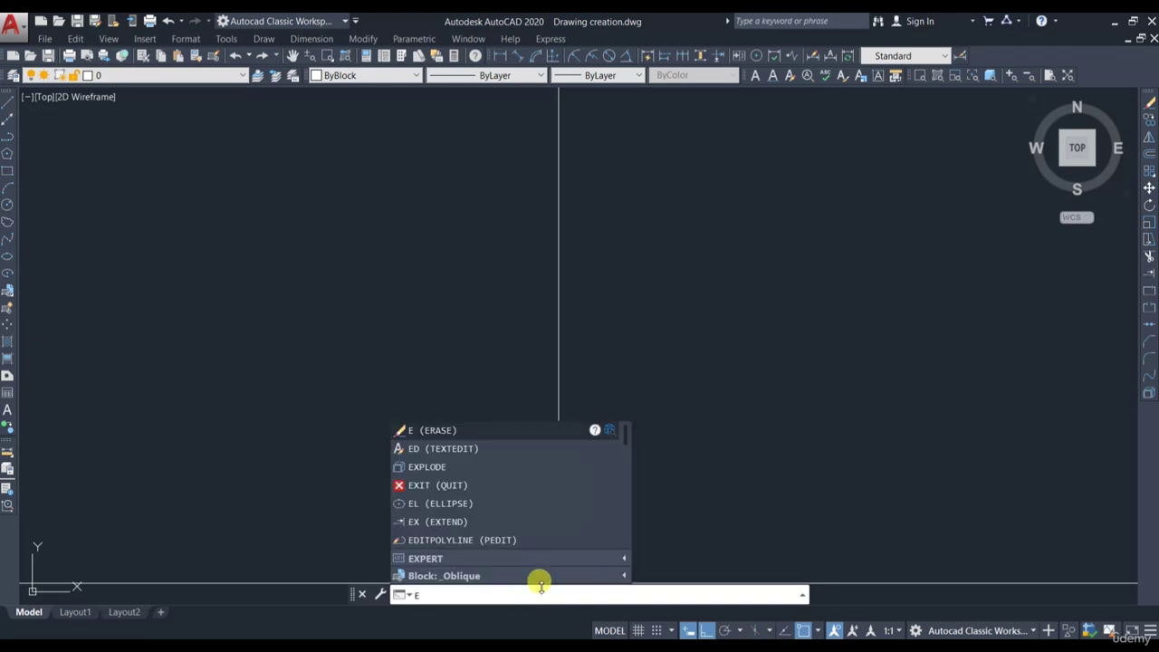
{"action": "left_click", "coordinate": [429, 433]}
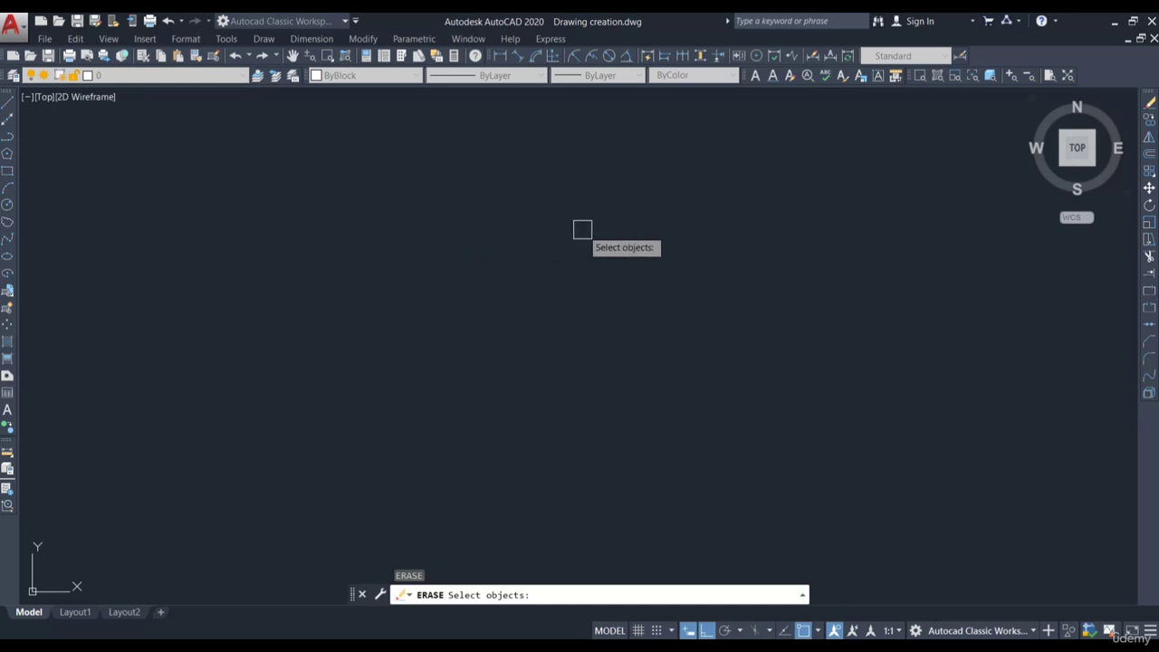
- Draw a rectangle in the middle of the drawing area and remove it with the Erase command
{"action": "left_click", "coordinate": [7, 170]}
{"action": "left_click", "coordinate": [405, 252]}
{"action": "left_click", "coordinate": [651, 374]}
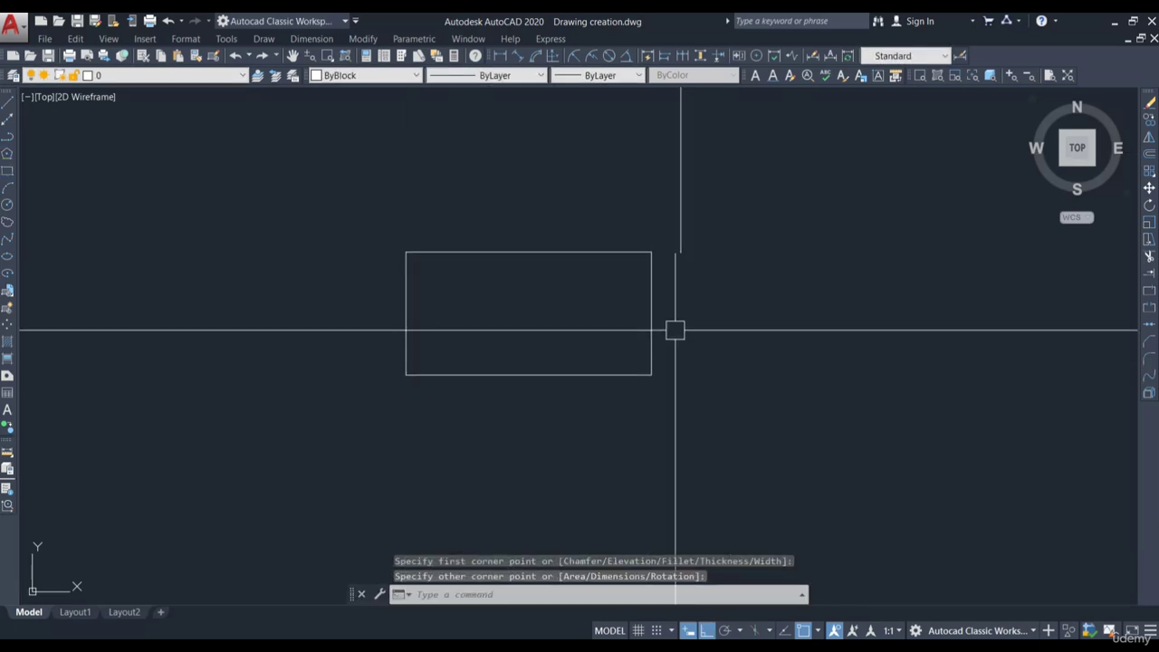
{"action": "key", "text": "Return"}
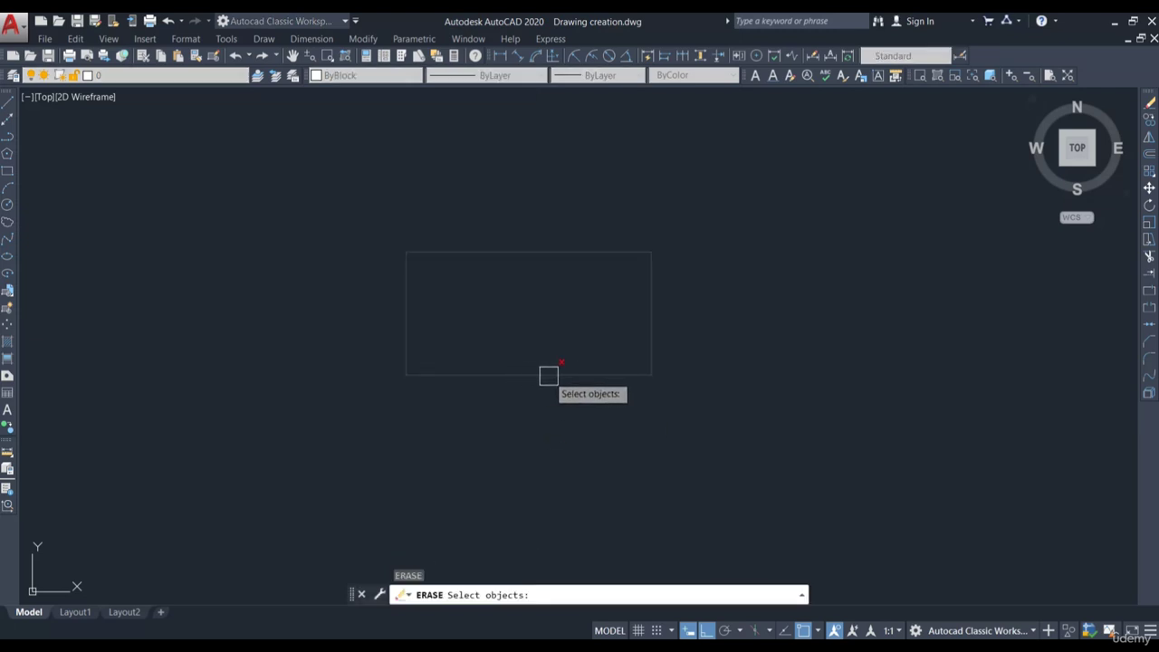
{"action": "left_click", "coordinate": [549, 375]}
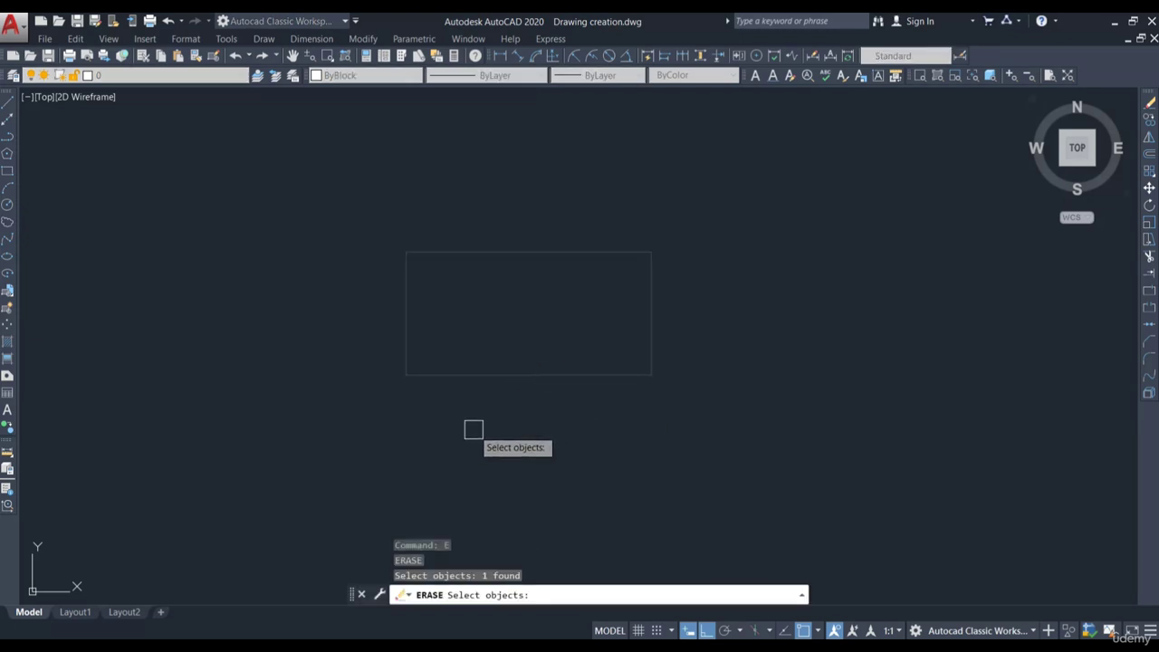
{"action": "key", "text": "Return"}
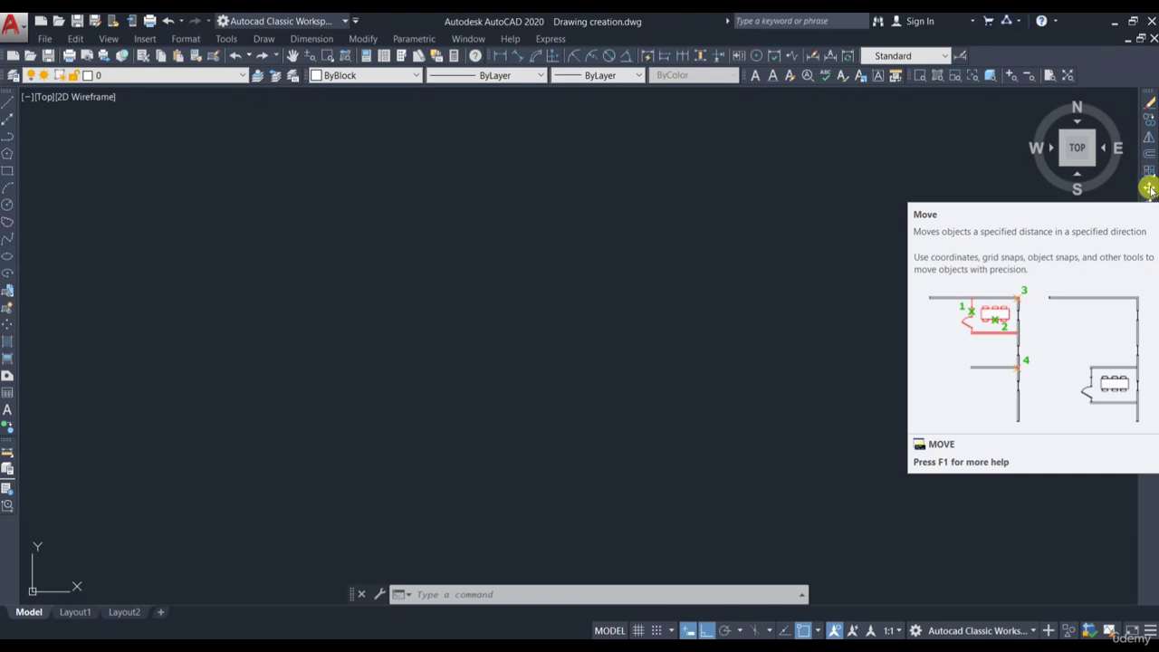
- Draw a single horizontal line in the upper part of the empty drawing area
{"action": "left_click", "coordinate": [8, 104]}
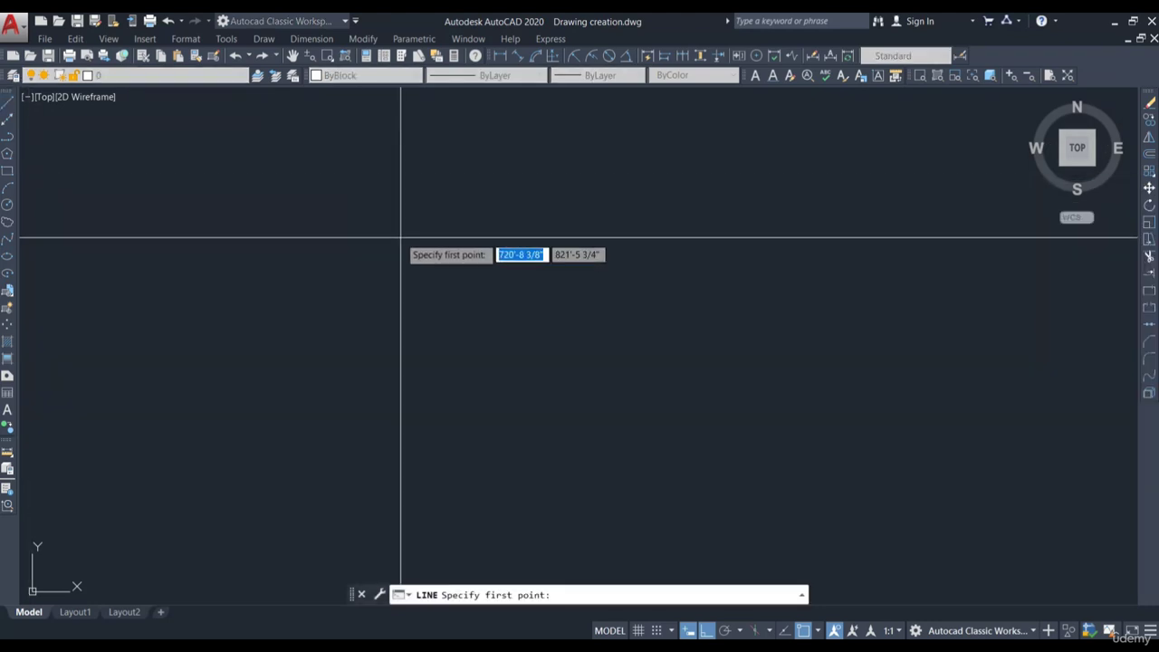
{"action": "left_click", "coordinate": [339, 221]}
{"action": "left_click", "coordinate": [652, 221]}
{"action": "key", "text": "Return"}
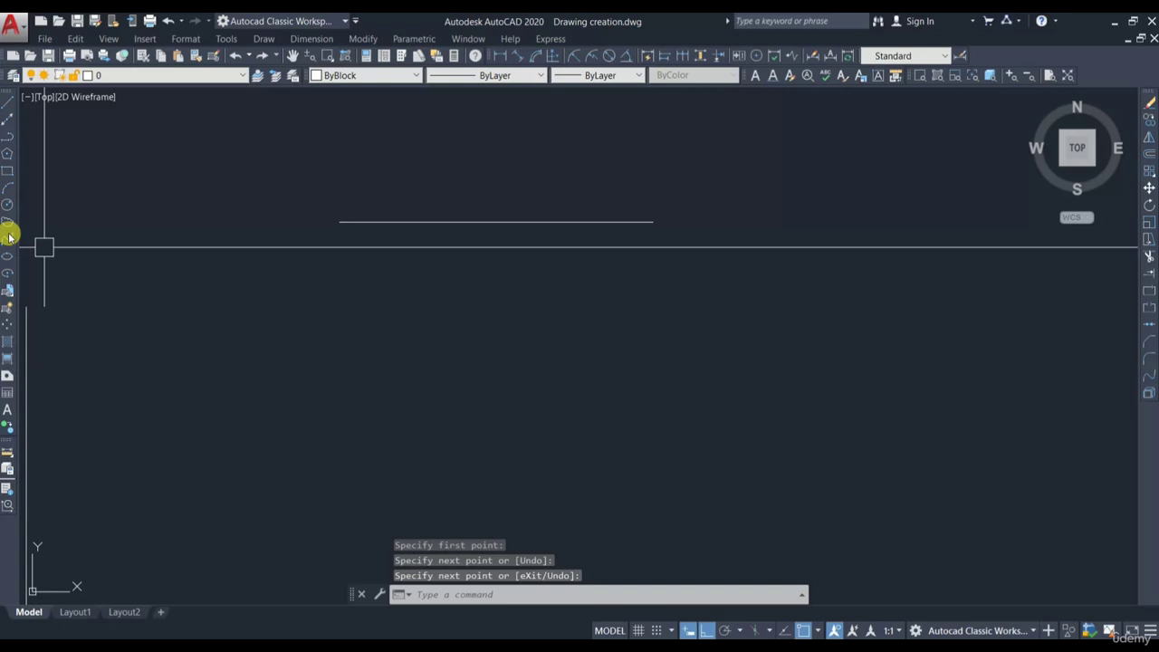
- Draw a rectangle below the line's left end and a circle beneath the middle of the line
{"action": "left_click", "coordinate": [7, 170]}
{"action": "left_click", "coordinate": [236, 287]}
{"action": "left_click", "coordinate": [372, 390]}
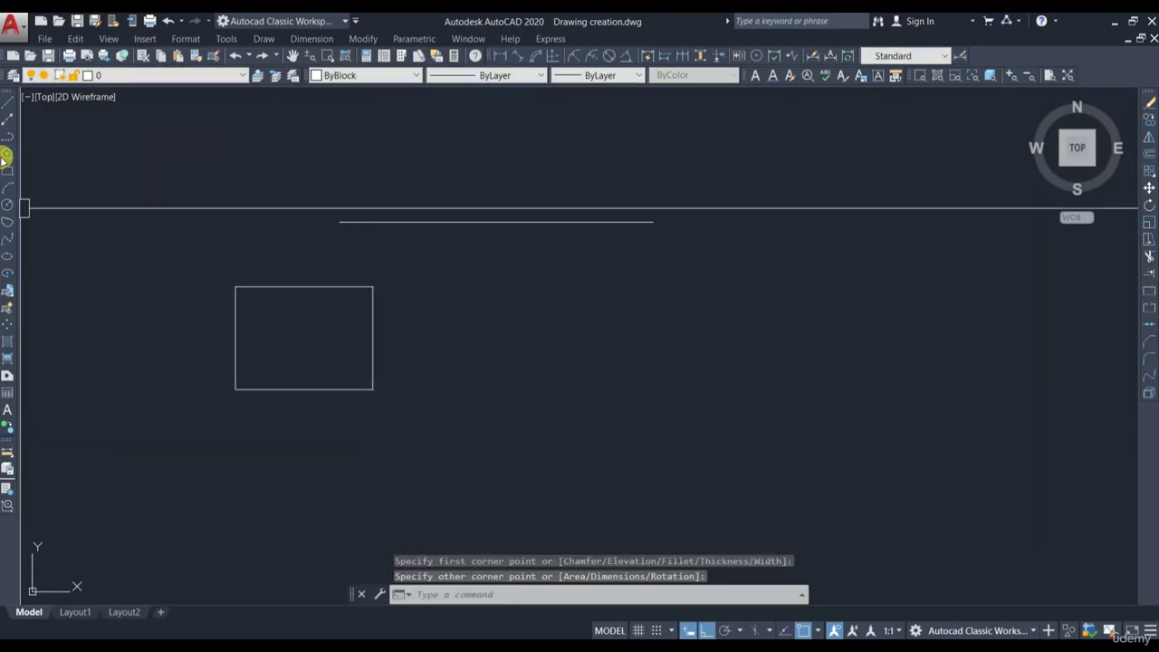
{"action": "left_click", "coordinate": [7, 205]}
{"action": "left_click", "coordinate": [480, 297]}
{"action": "type", "text": "30"}
{"action": "key", "text": "Return"}
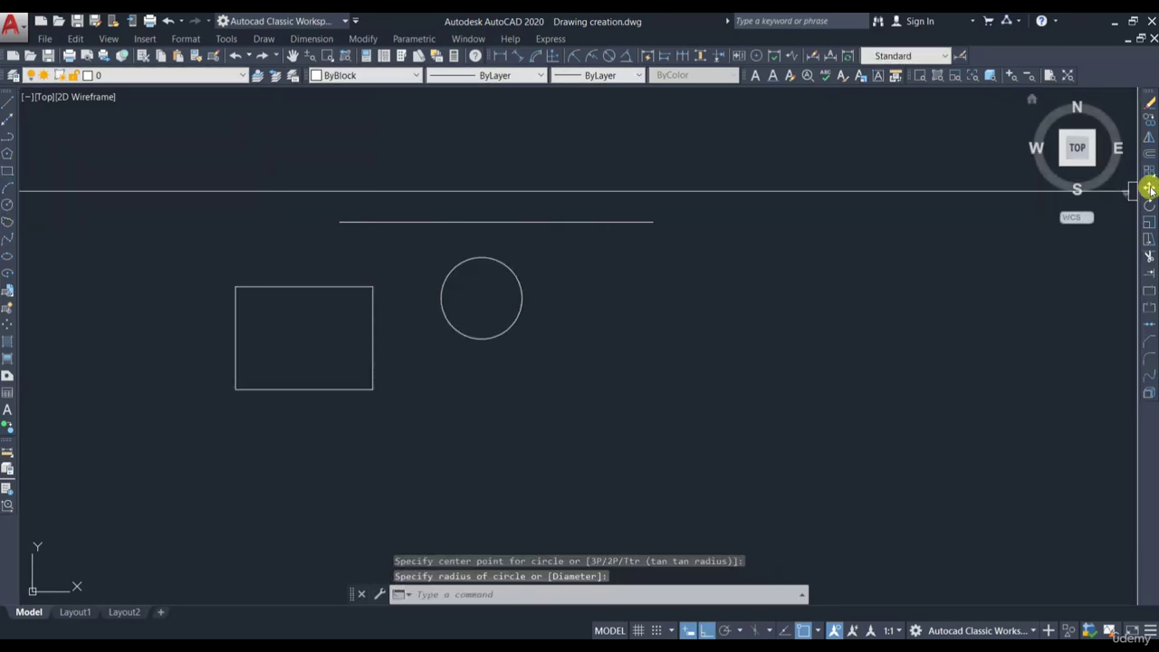
- Move the horizontal line 20' to the right, using its left endpoint as the base point
{"action": "left_click", "coordinate": [1148, 188]}
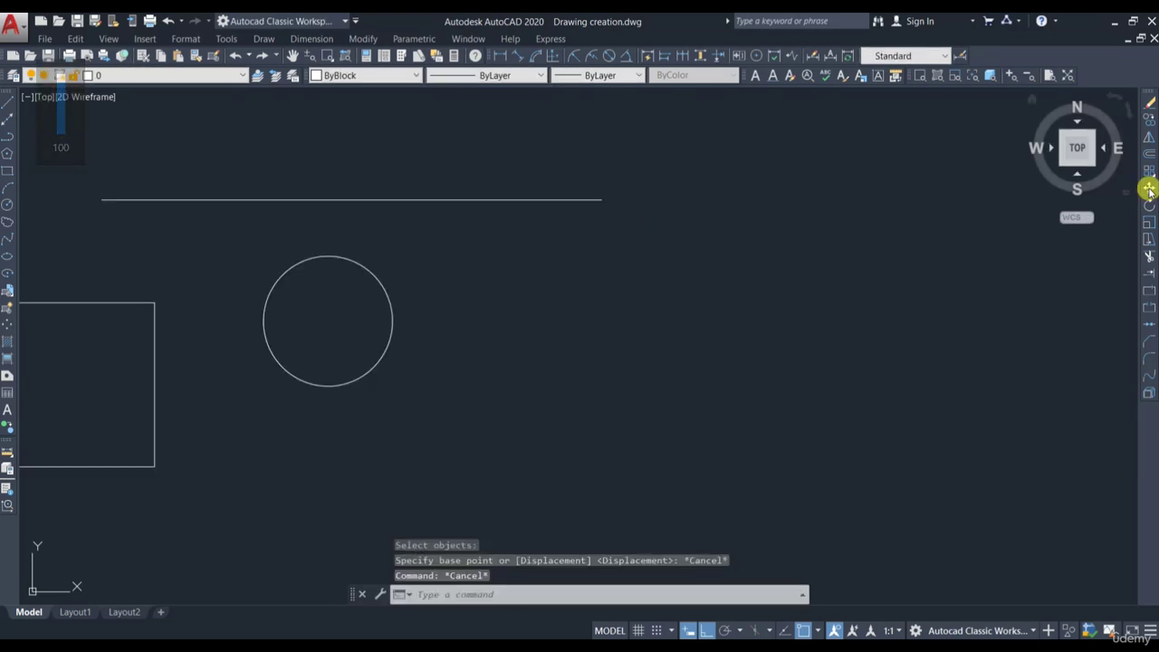
{"action": "middle_click_drag", "start_coordinate": [936, 207], "coordinate": [1129, 217]}
{"action": "left_click", "coordinate": [1148, 189]}
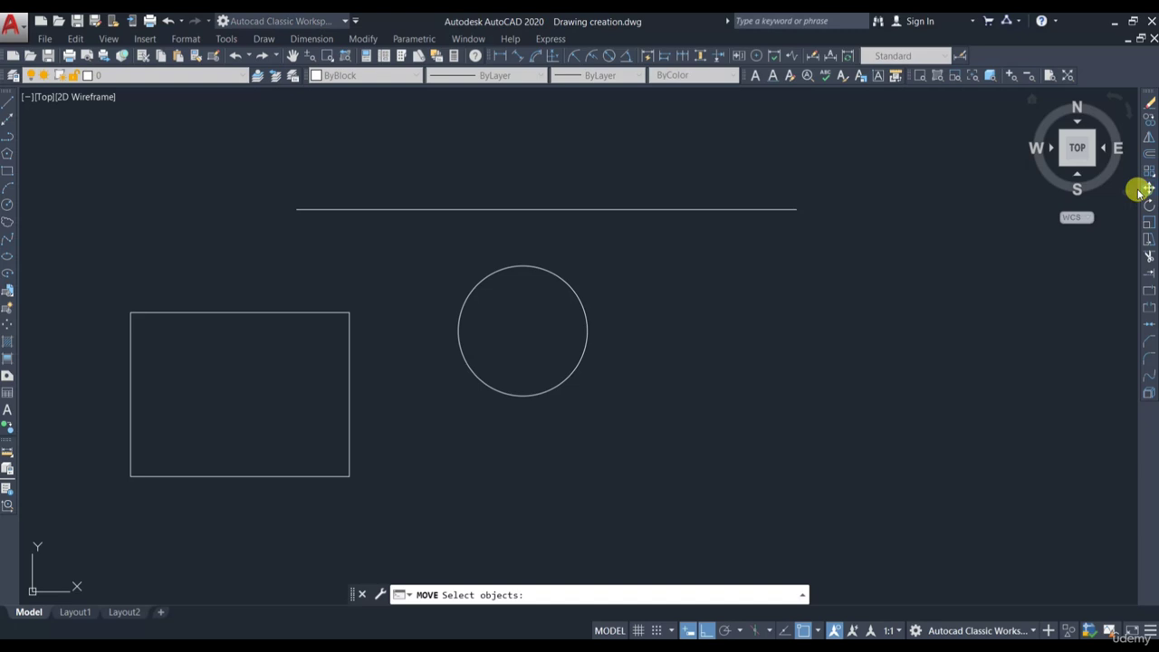
{"action": "left_click", "coordinate": [546, 205]}
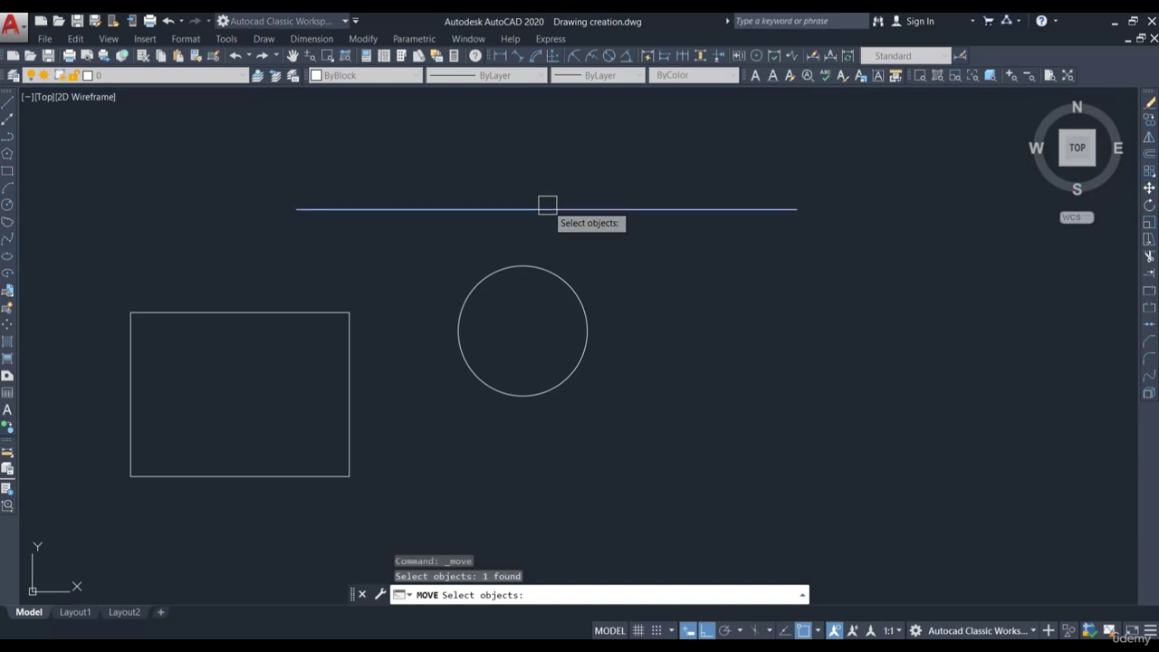
{"action": "key", "text": "Return"}
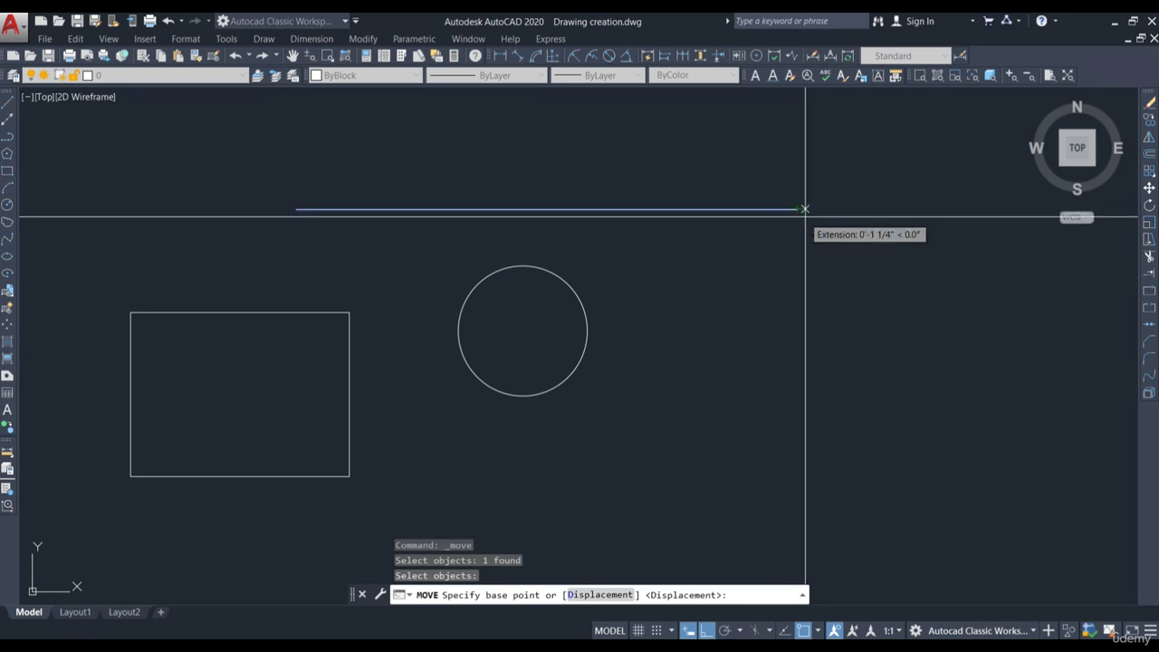
{"action": "scroll", "coordinate": [688, 173], "scroll_direction": "up", "scroll_amount": 2}
{"action": "scroll", "coordinate": [838, 237], "scroll_direction": "down", "scroll_amount": 2}
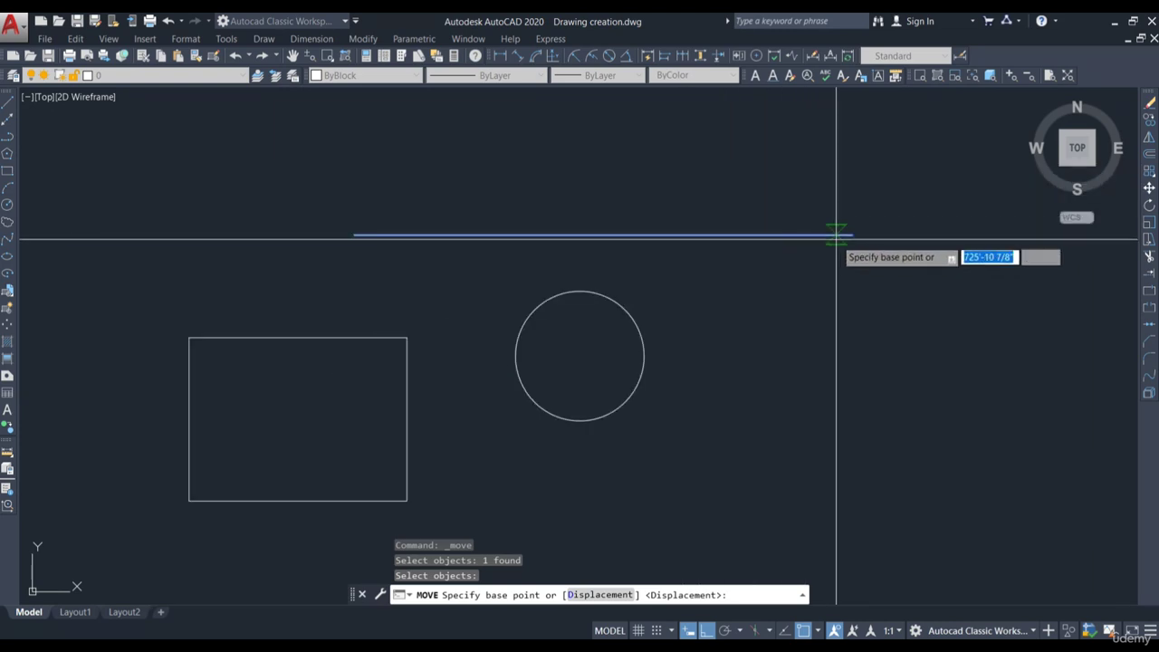
{"action": "left_click", "coordinate": [354, 235]}
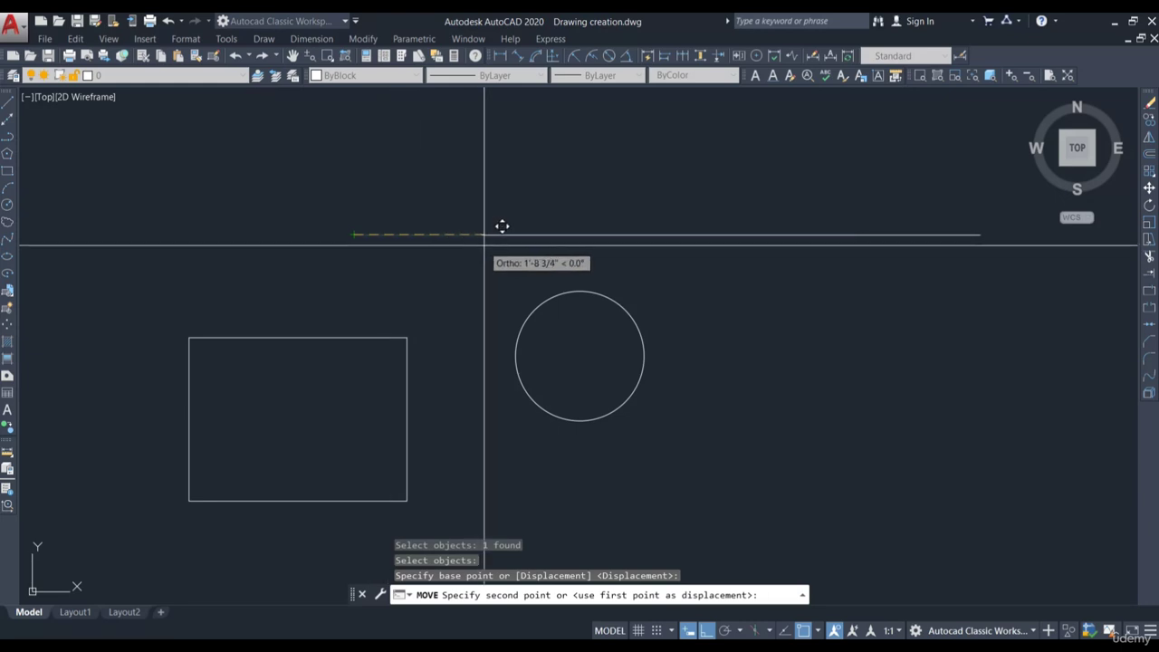
{"action": "type", "text": "2"}
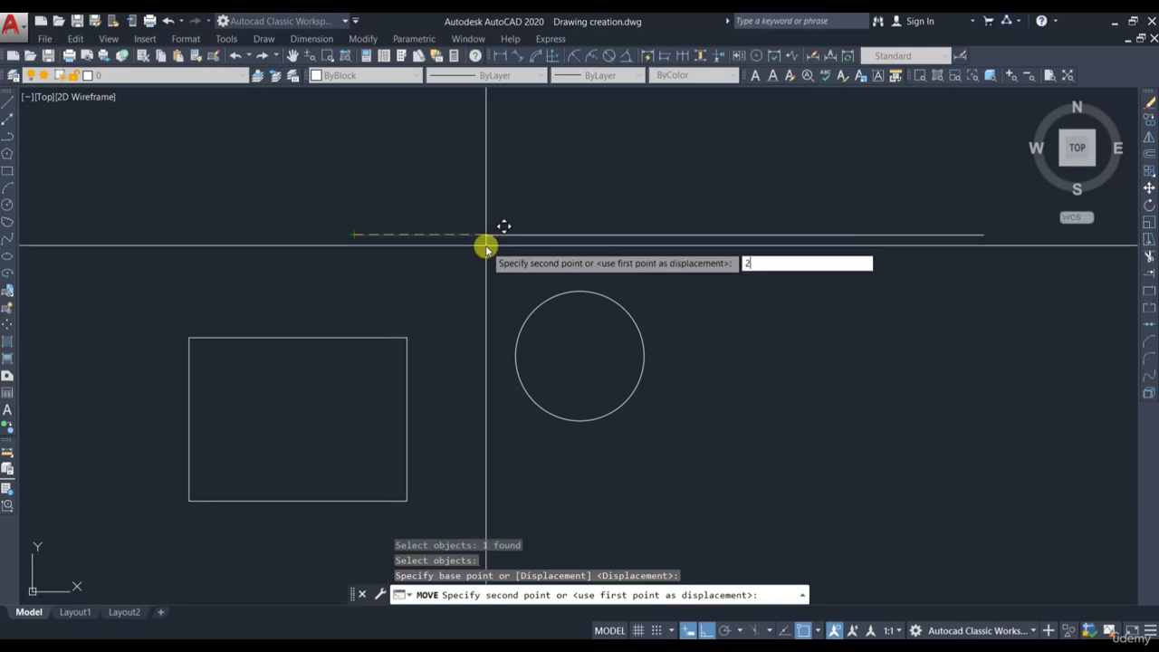
{"action": "type", "text": "0'"}
{"action": "key", "text": "Return"}
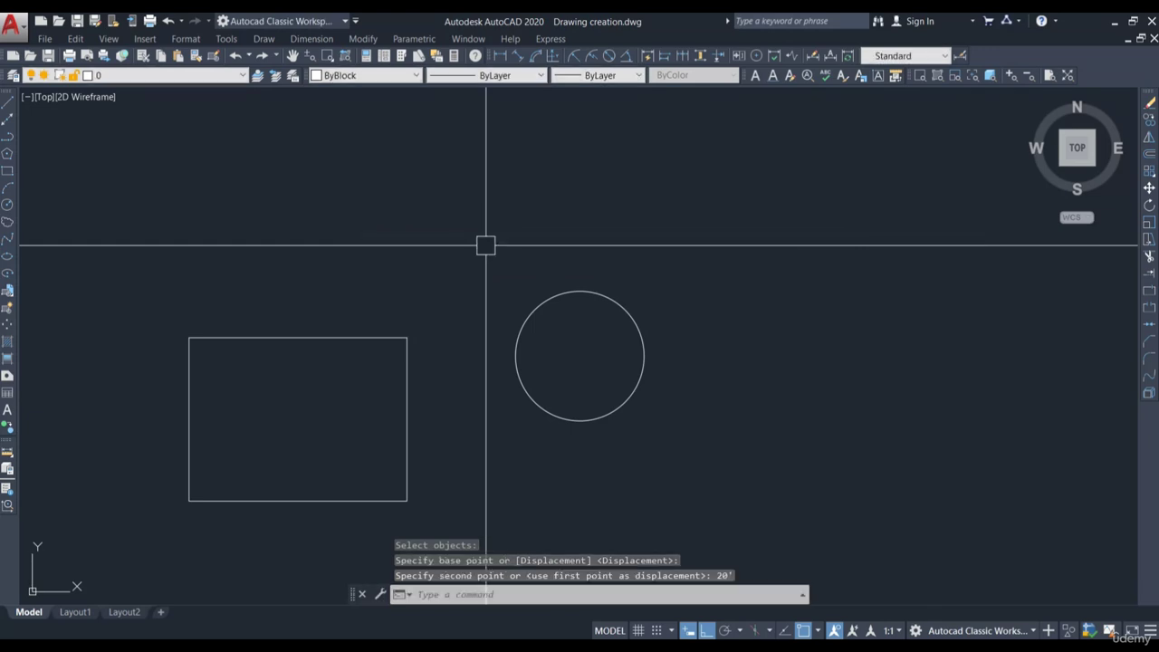
{"action": "scroll", "coordinate": [554, 321], "scroll_direction": "down", "scroll_amount": 5}
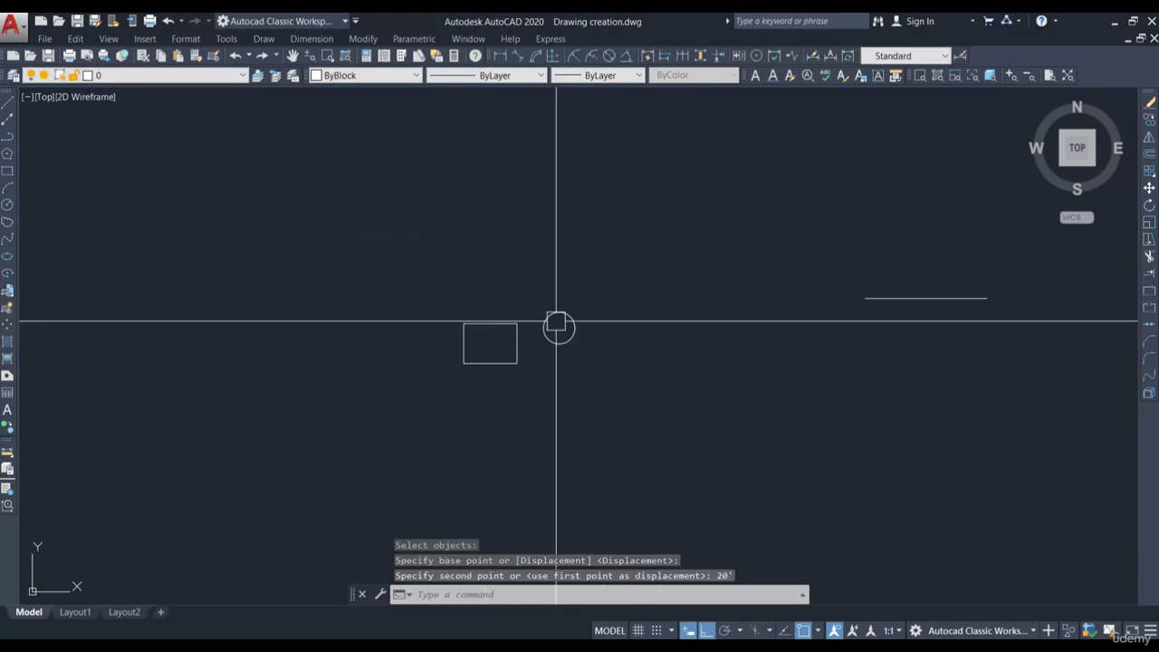
- Move the line straight down by its right endpoint until it is about level with the rectangle's lower edge
{"action": "left_click", "coordinate": [961, 299]}
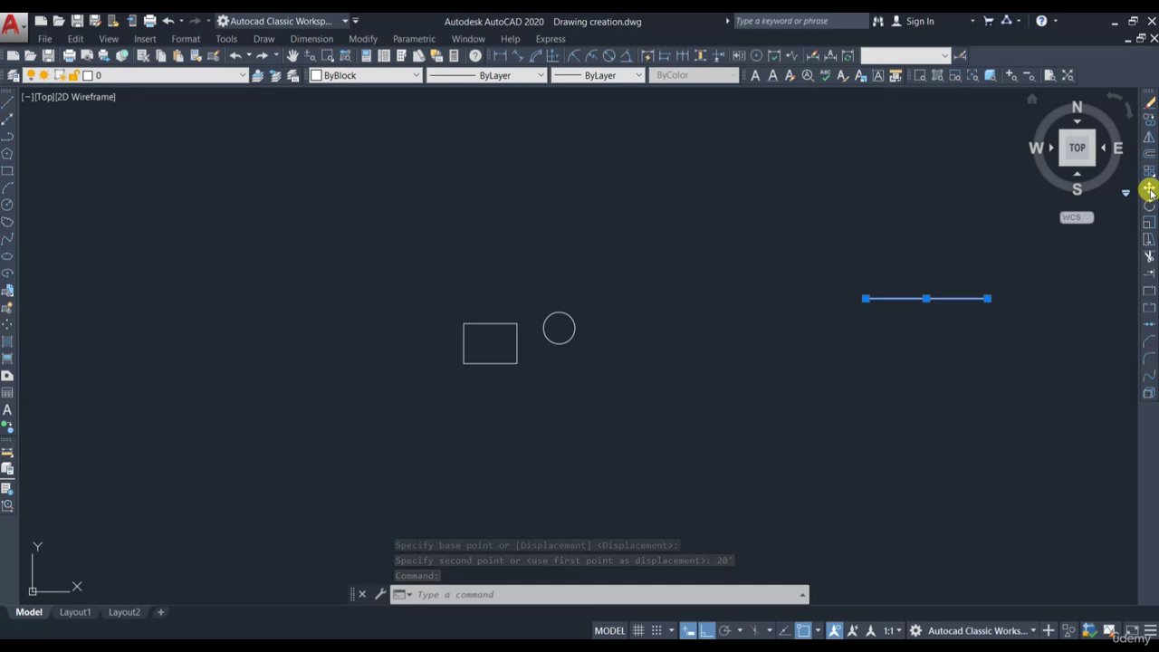
{"action": "key", "text": "Escape"}
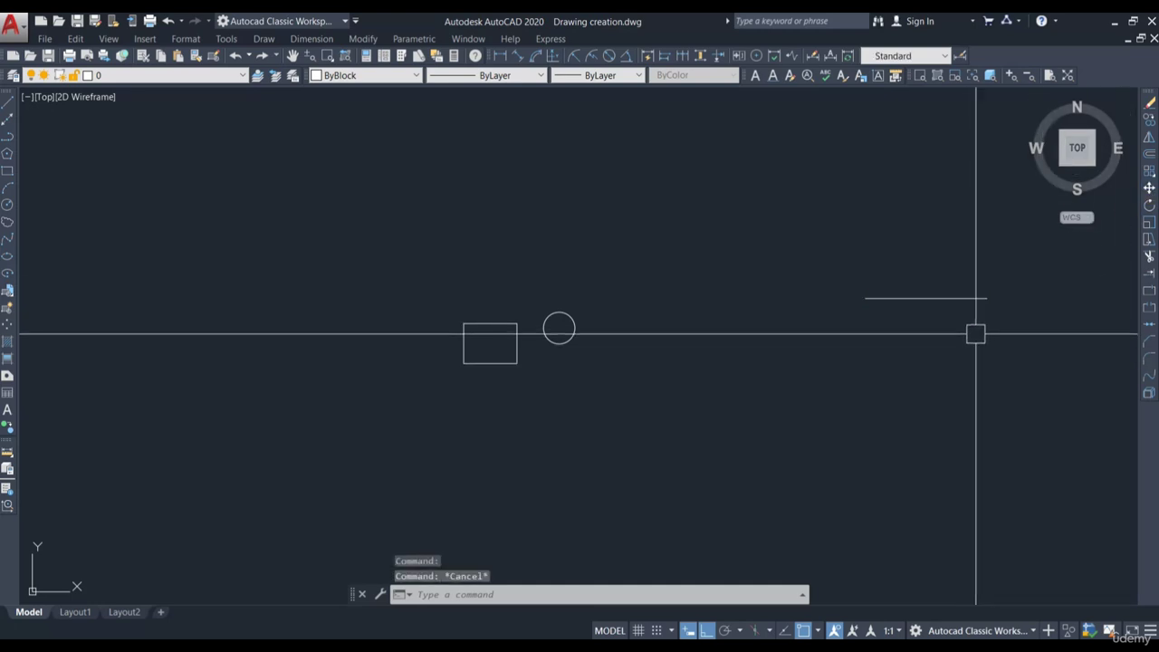
{"action": "type", "text": "m"}
{"action": "key", "text": "Return"}
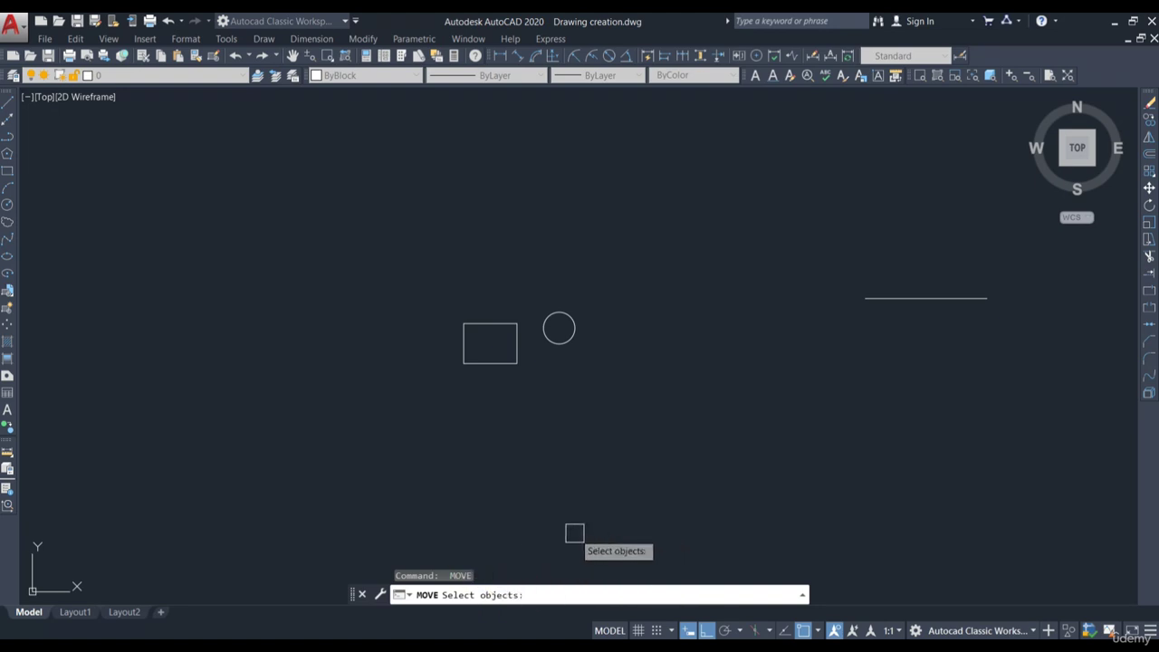
{"action": "left_click", "coordinate": [938, 297]}
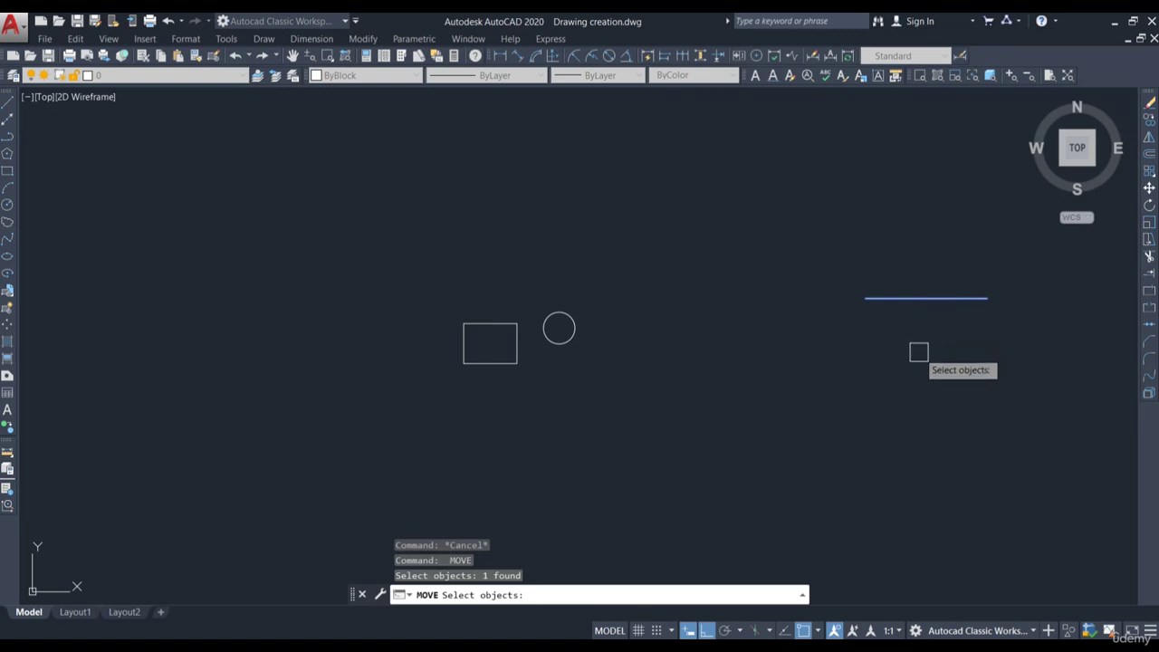
{"action": "key", "text": "Return"}
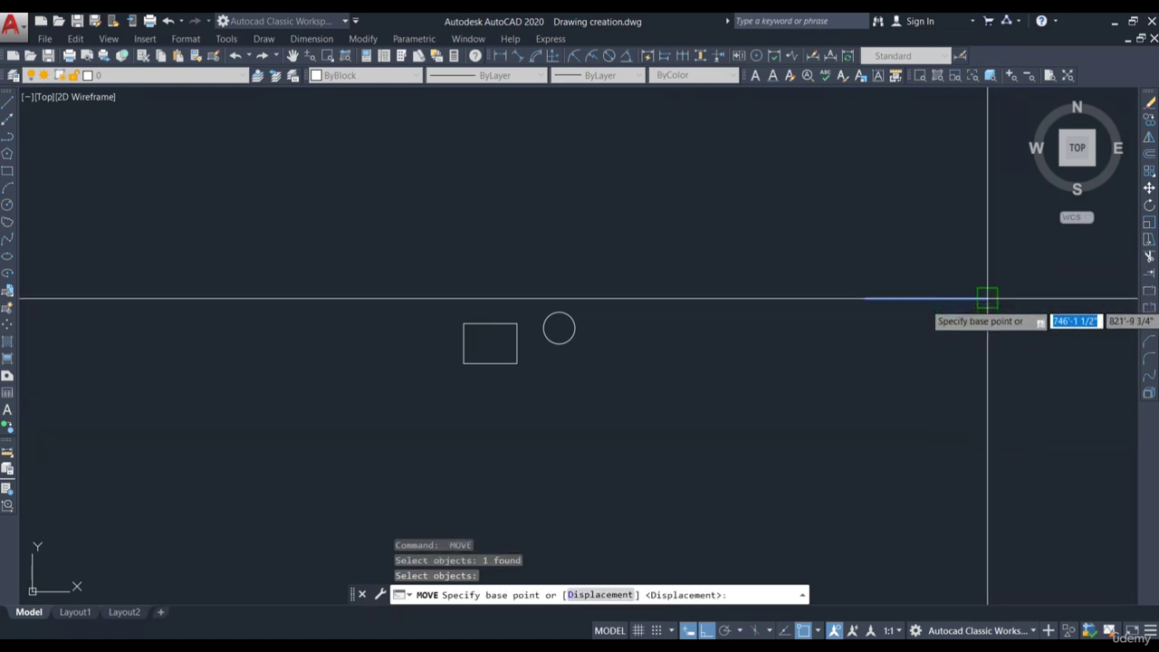
{"action": "left_click", "coordinate": [987, 296]}
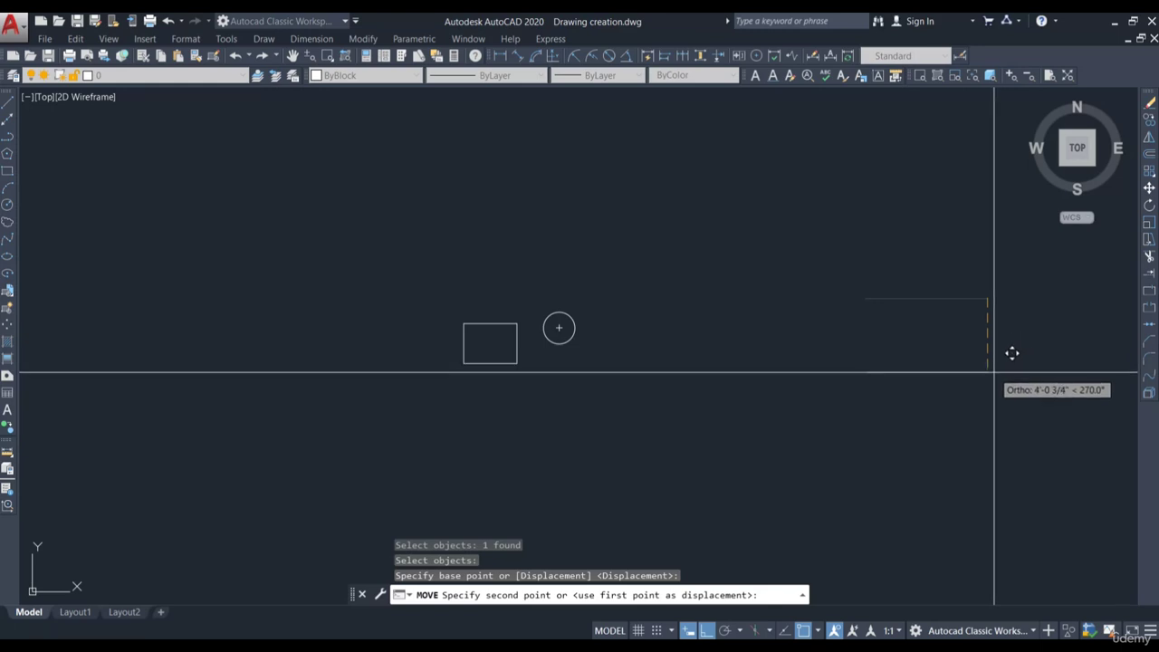
{"action": "left_click", "coordinate": [932, 362]}
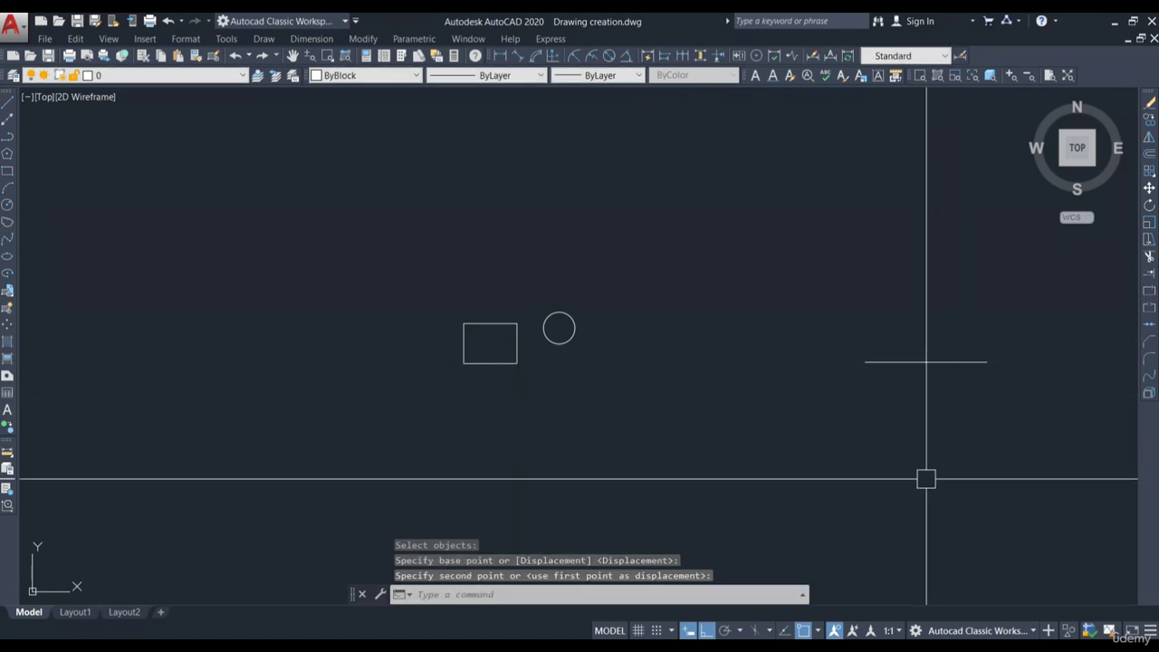
- Move the rectangle 10' straight up, using a base point picked just outside its lower-left corner
{"action": "scroll", "coordinate": [926, 474], "scroll_direction": "up", "scroll_amount": 4}
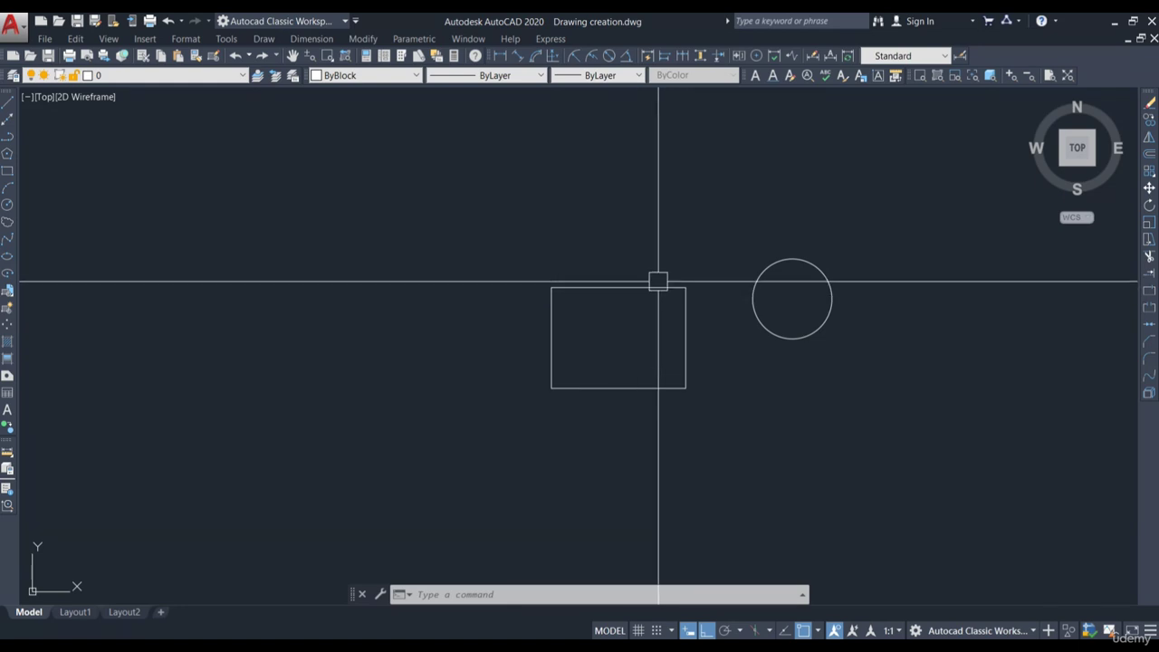
{"action": "left_click", "coordinate": [1148, 187]}
{"action": "left_click", "coordinate": [626, 288]}
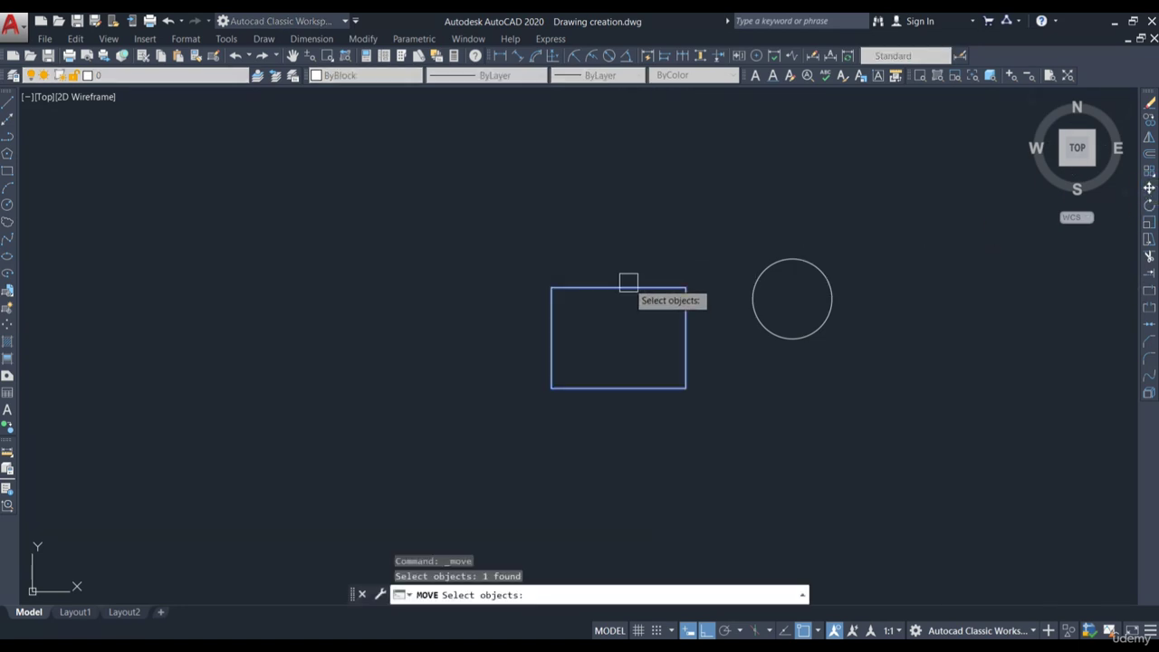
{"action": "key", "text": "Return"}
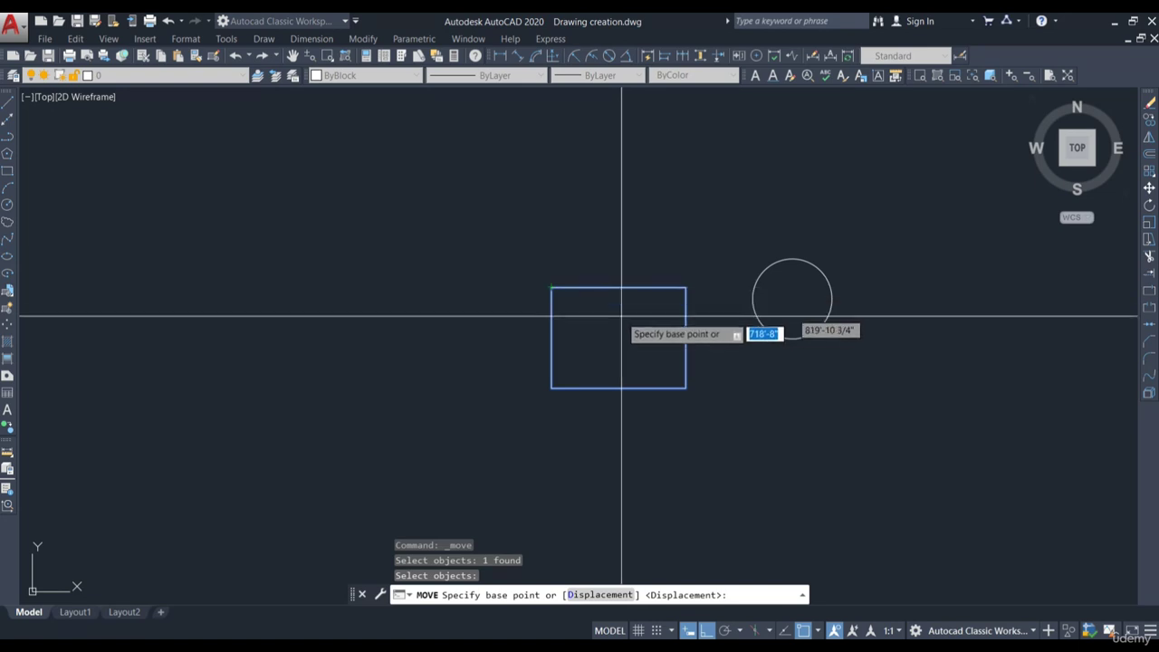
{"action": "left_click", "coordinate": [490, 389]}
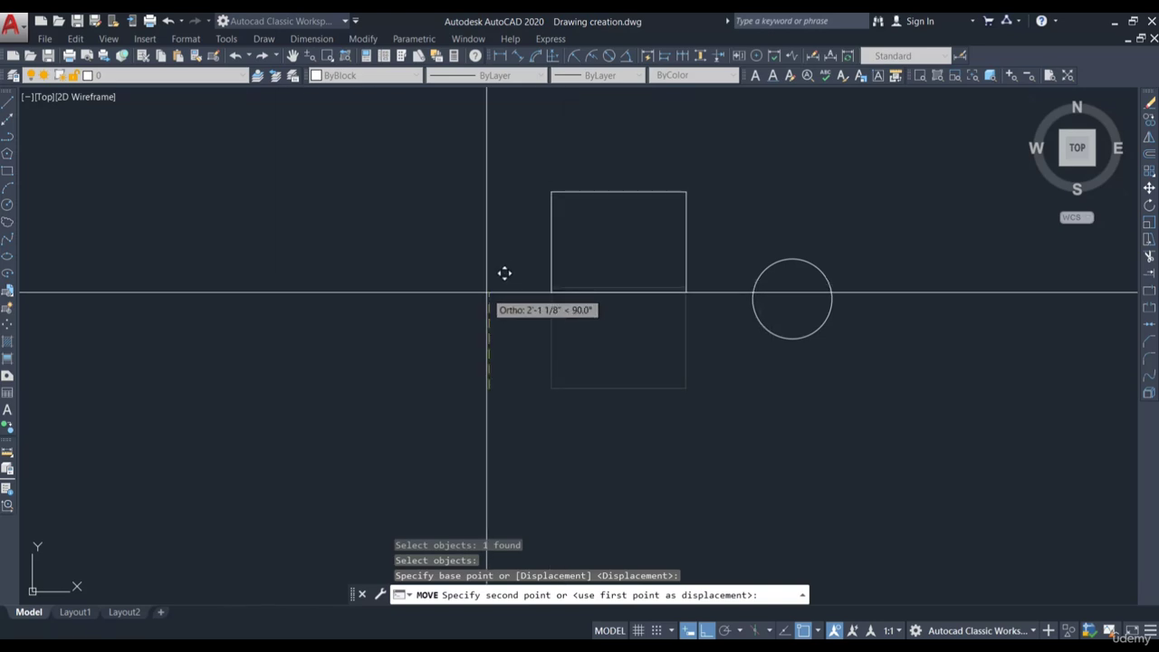
{"action": "type", "text": "10'"}
{"action": "key", "text": "Return"}
{"action": "scroll", "coordinate": [610, 280], "scroll_direction": "down", "scroll_amount": 3}
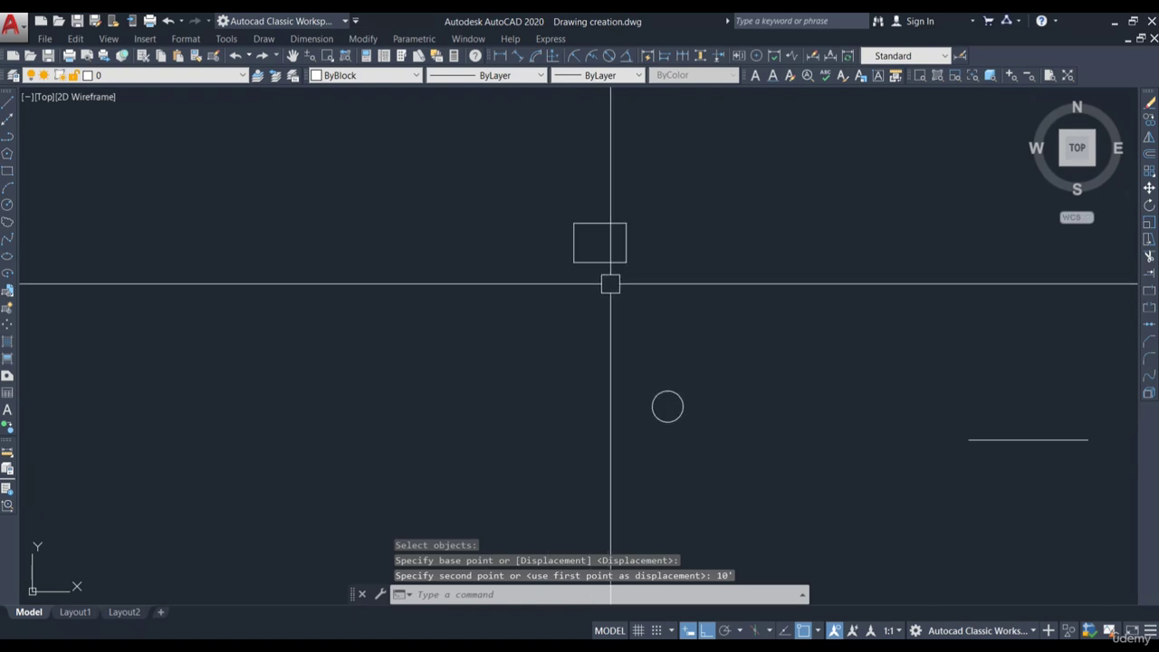
{"action": "scroll", "coordinate": [673, 436], "scroll_direction": "up", "scroll_amount": 4}
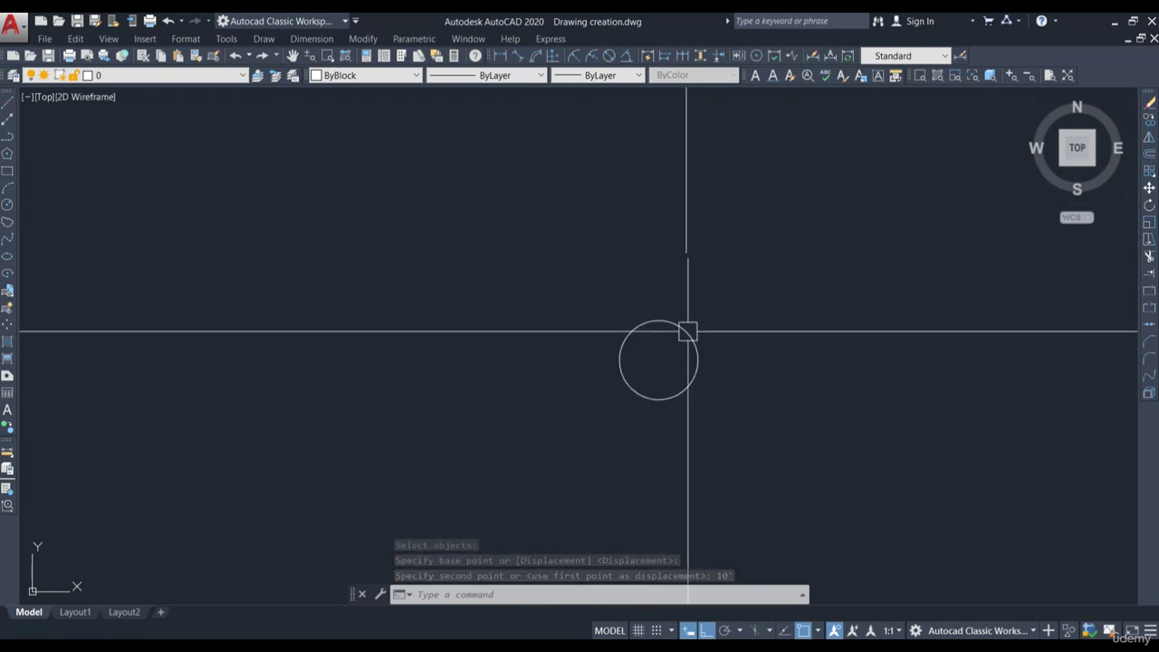
{"action": "middle_click_drag", "start_coordinate": [752, 338], "coordinate": [768, 433]}
{"action": "scroll", "coordinate": [740, 402], "scroll_direction": "down", "scroll_amount": 2}
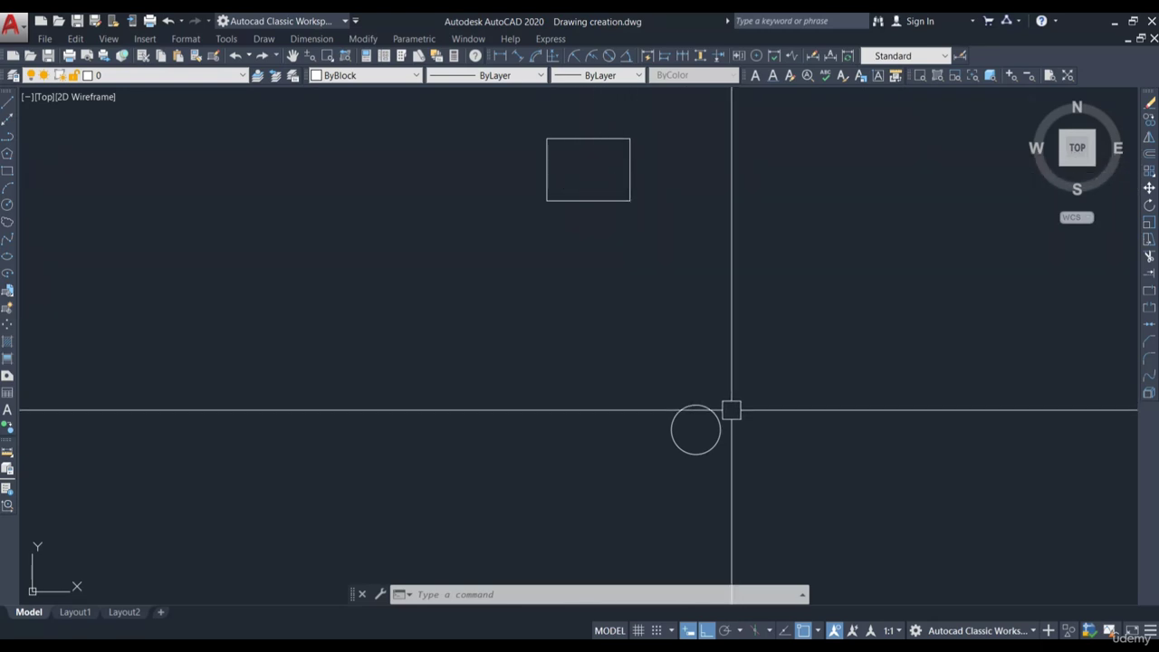
{"action": "type", "text": "m"}
{"action": "key", "text": "space"}
{"action": "key", "text": "Escape"}
- Move the circle by its center onto the midpoint of the rectangle's upper edge
{"action": "type", "text": "m"}
{"action": "key", "text": "space"}
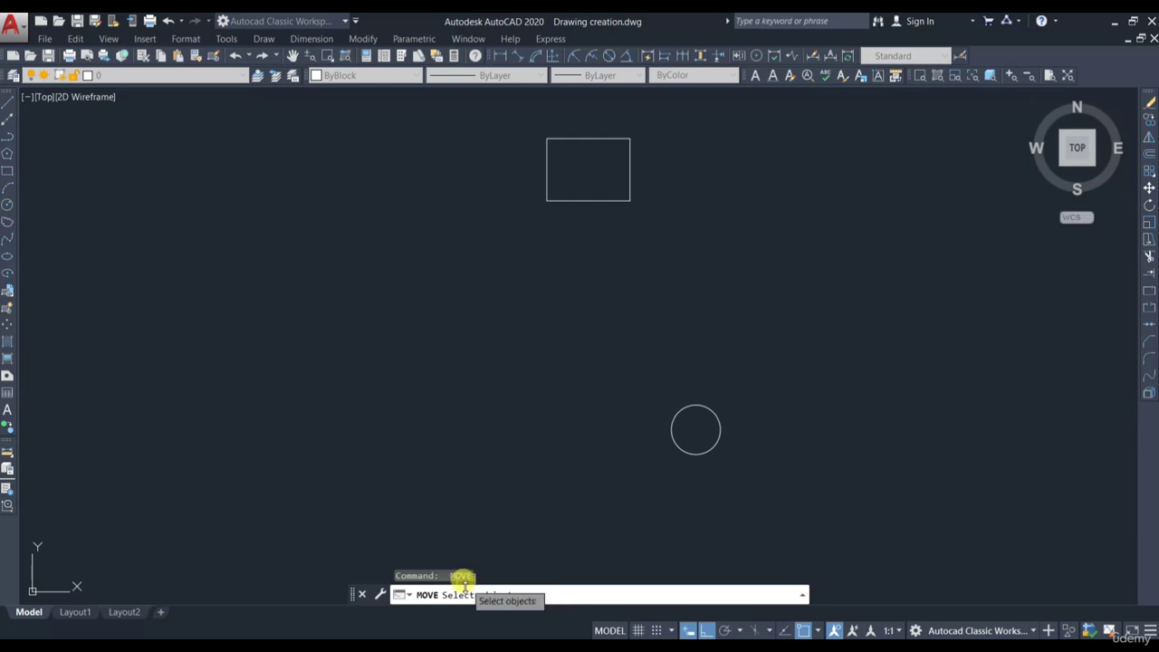
{"action": "left_click", "coordinate": [706, 411]}
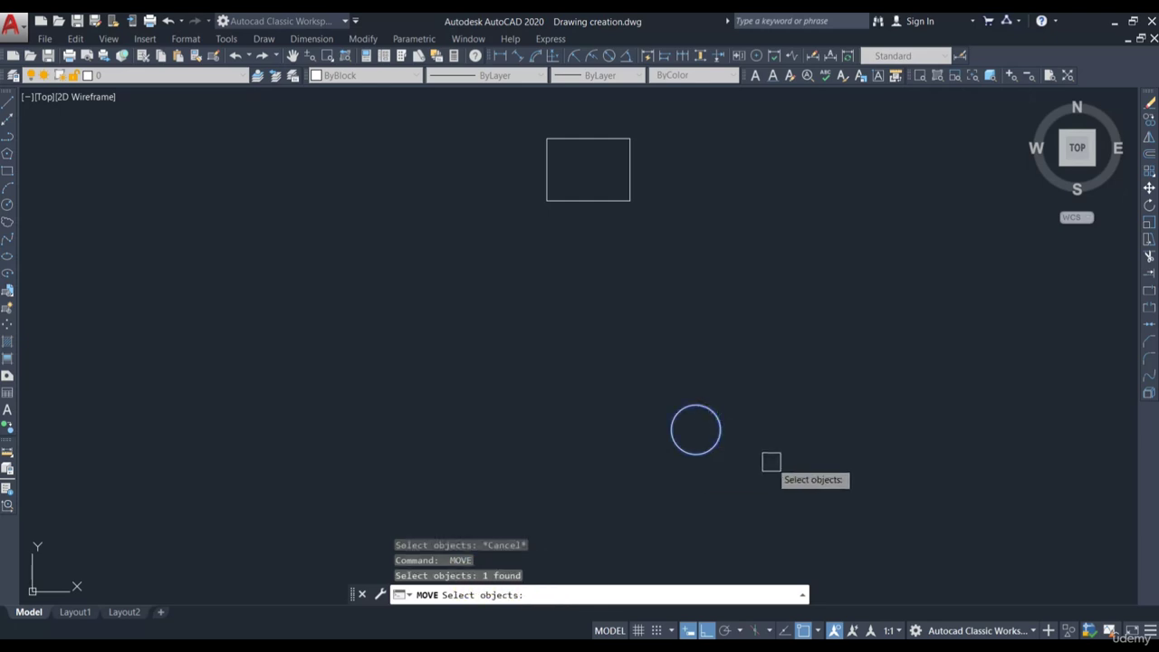
{"action": "key", "text": "space"}
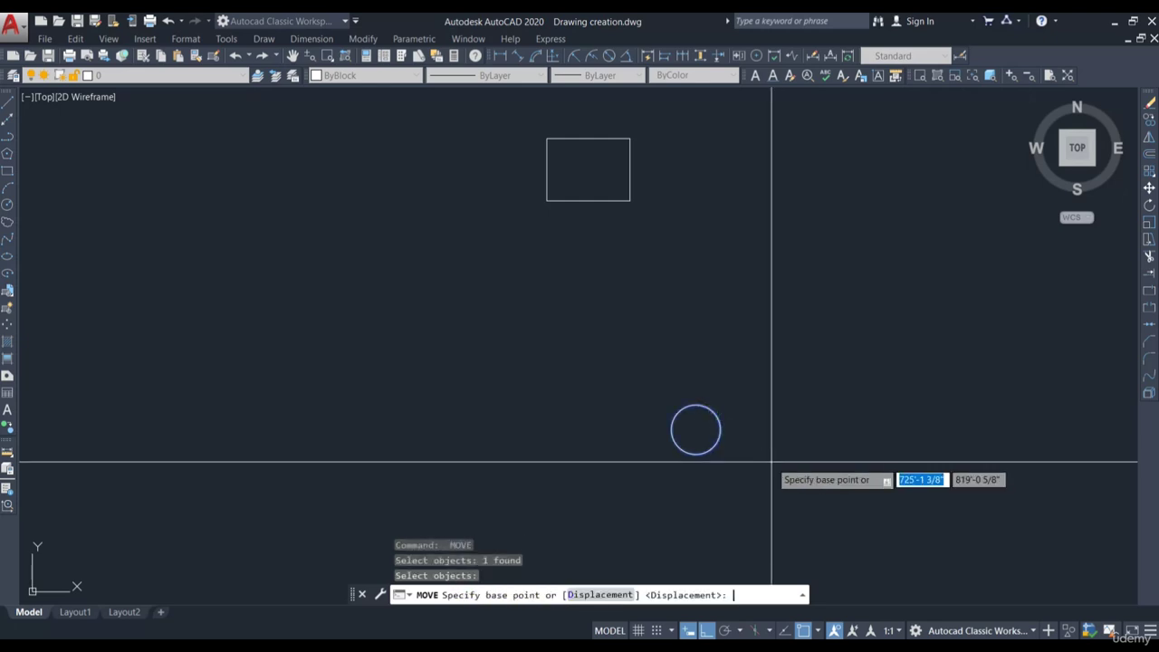
{"action": "left_click", "coordinate": [696, 429]}
{"action": "scroll", "coordinate": [602, 113], "scroll_direction": "up", "scroll_amount": 4}
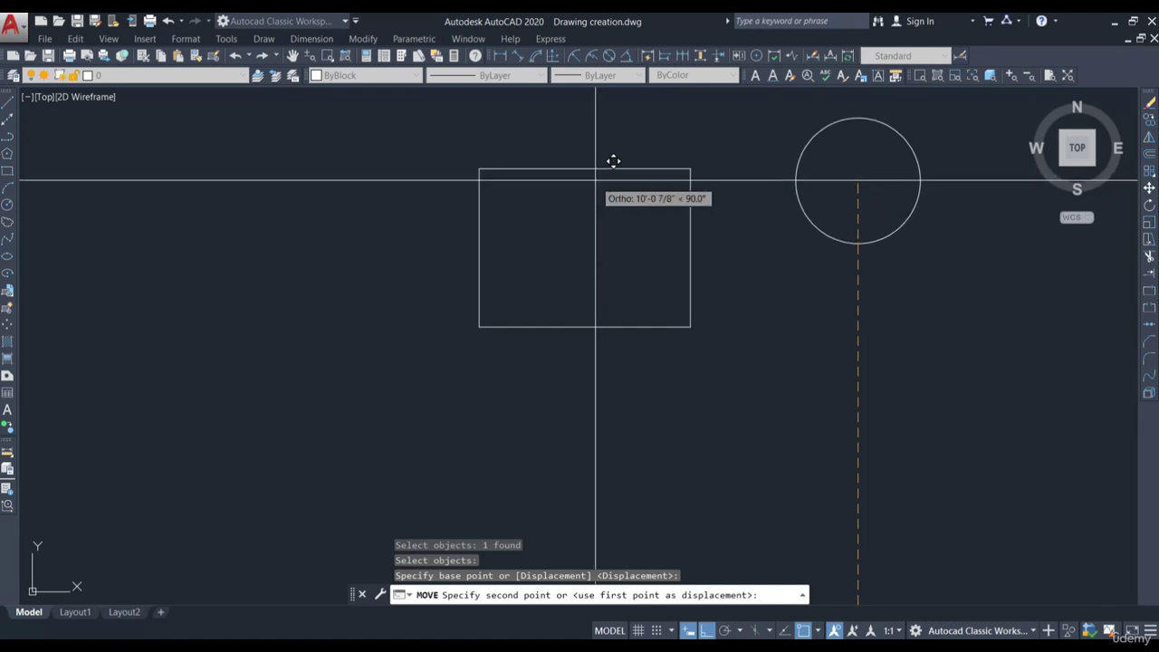
{"action": "middle_click_drag", "start_coordinate": [598, 187], "coordinate": [550, 301]}
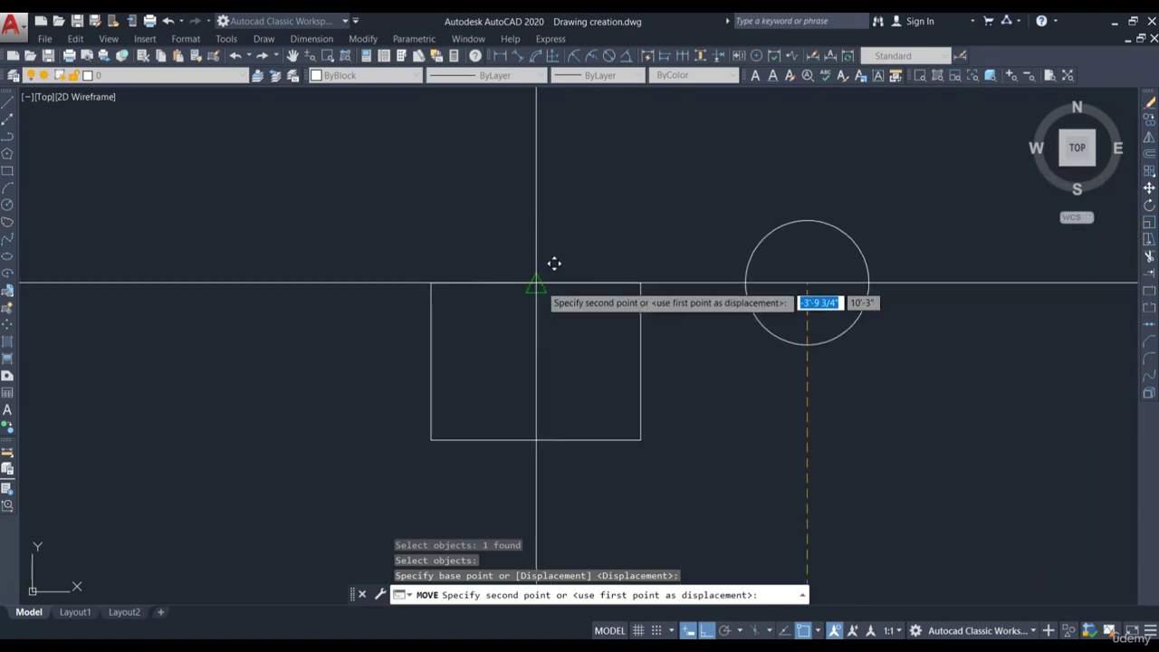
{"action": "left_click", "coordinate": [536, 283]}
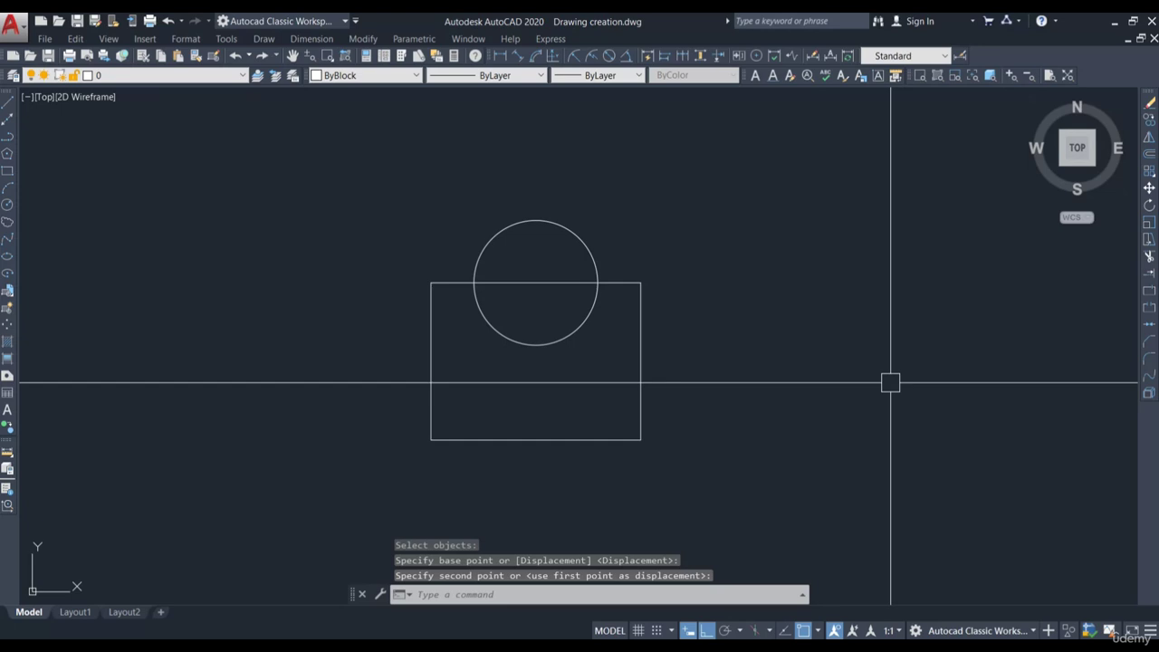
- Move the circle horizontally to the right, clear of the rectangle, using two freely picked points
{"action": "type", "text": "m"}
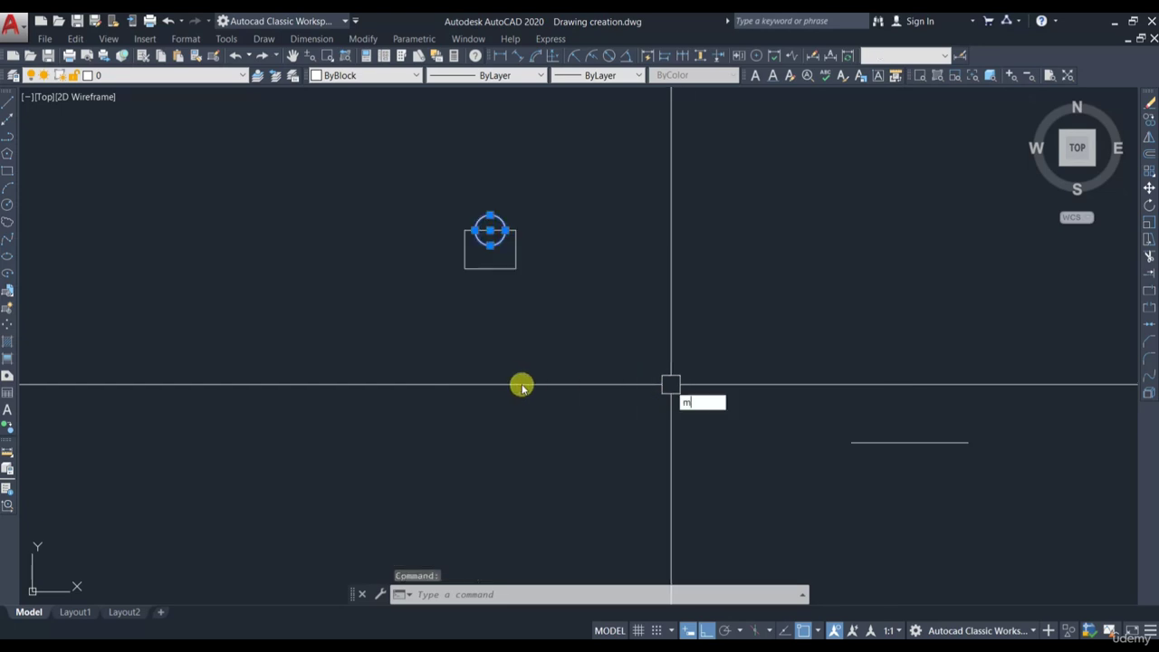
{"action": "key", "text": "Return"}
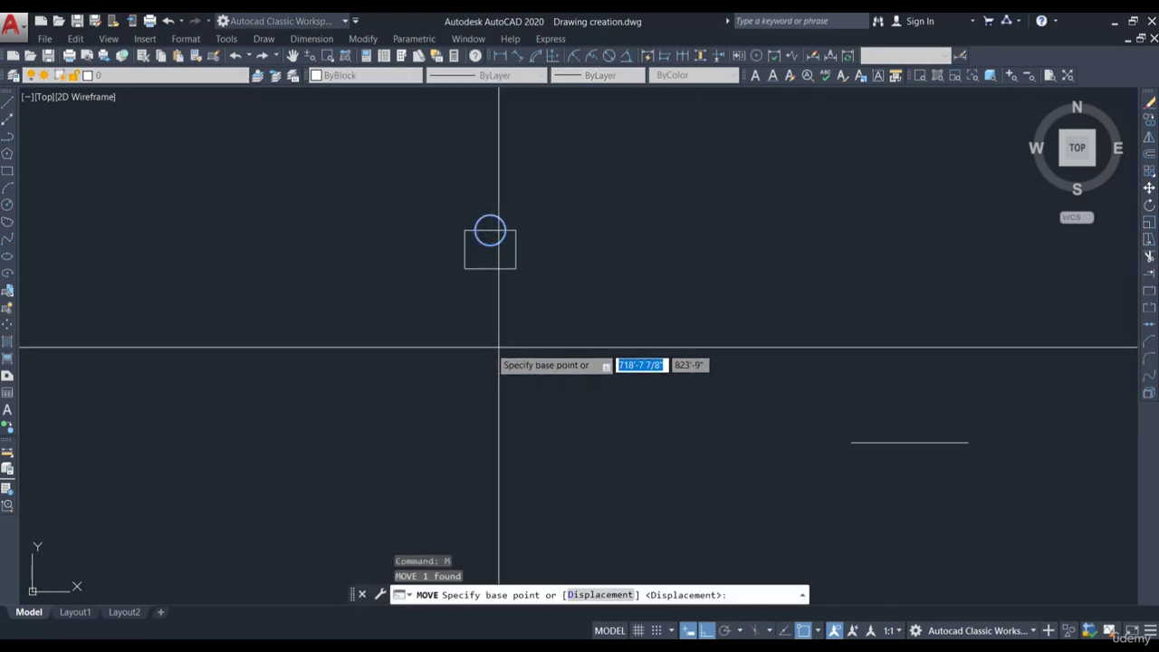
{"action": "left_click", "coordinate": [519, 342]}
{"action": "left_click", "coordinate": [707, 345]}
{"action": "key", "text": "Escape"}
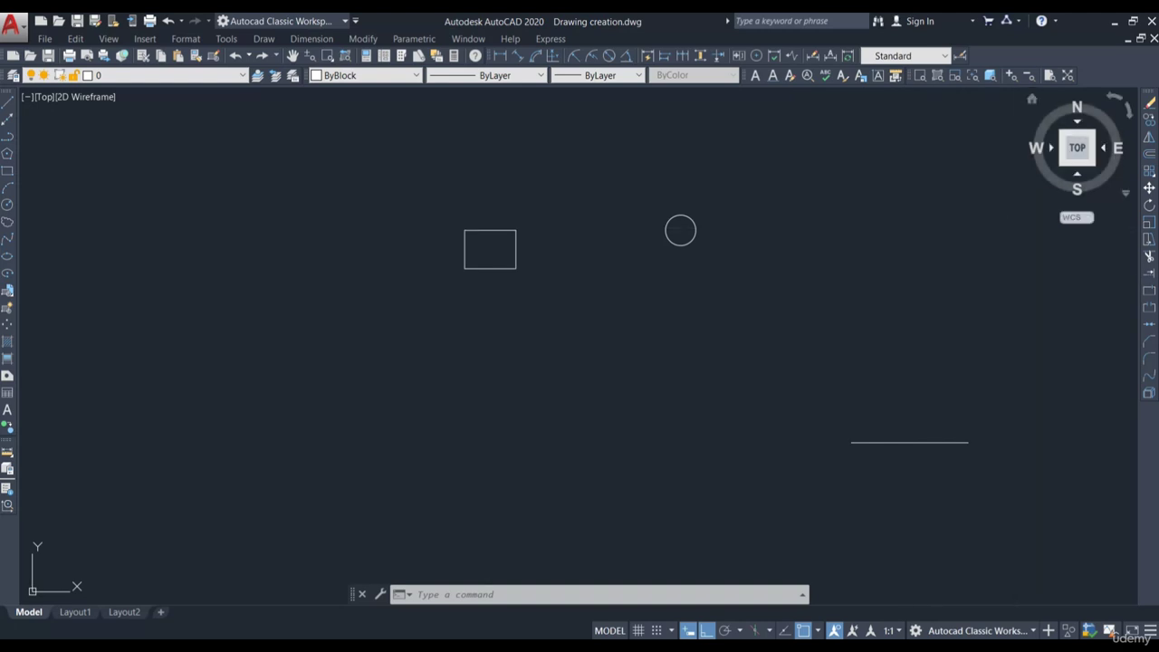
- Copy the circle 5' straight down, using its right quadrant as the base point
{"action": "left_click", "coordinate": [1150, 120]}
{"action": "key", "text": "Escape"}
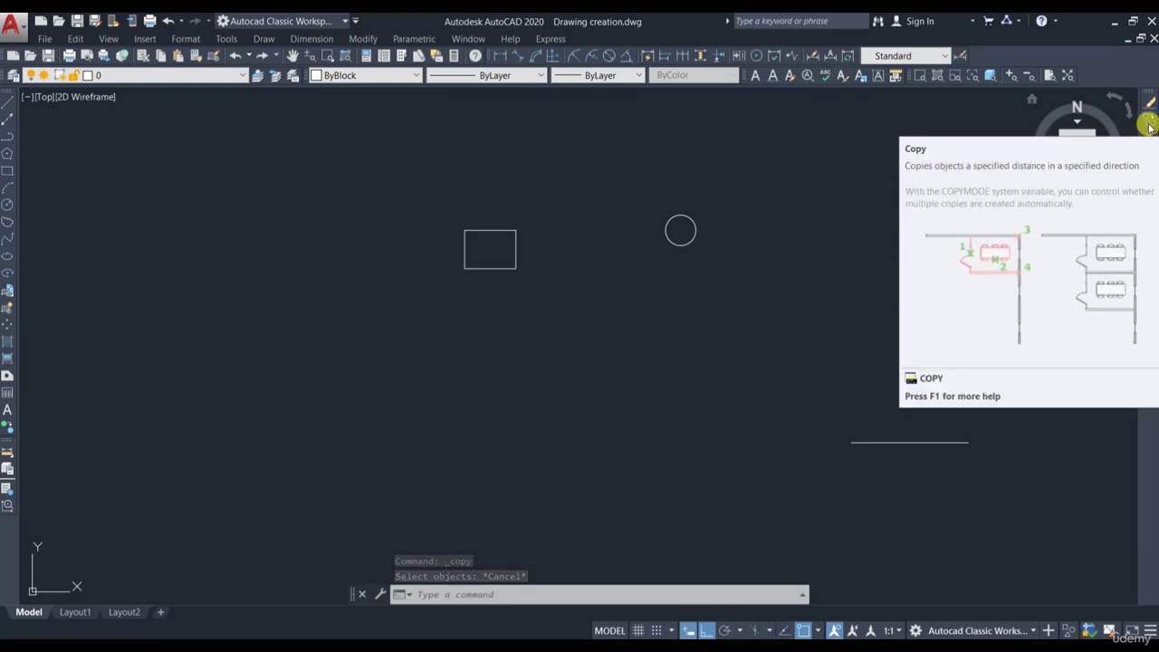
{"action": "left_click", "coordinate": [1150, 123]}
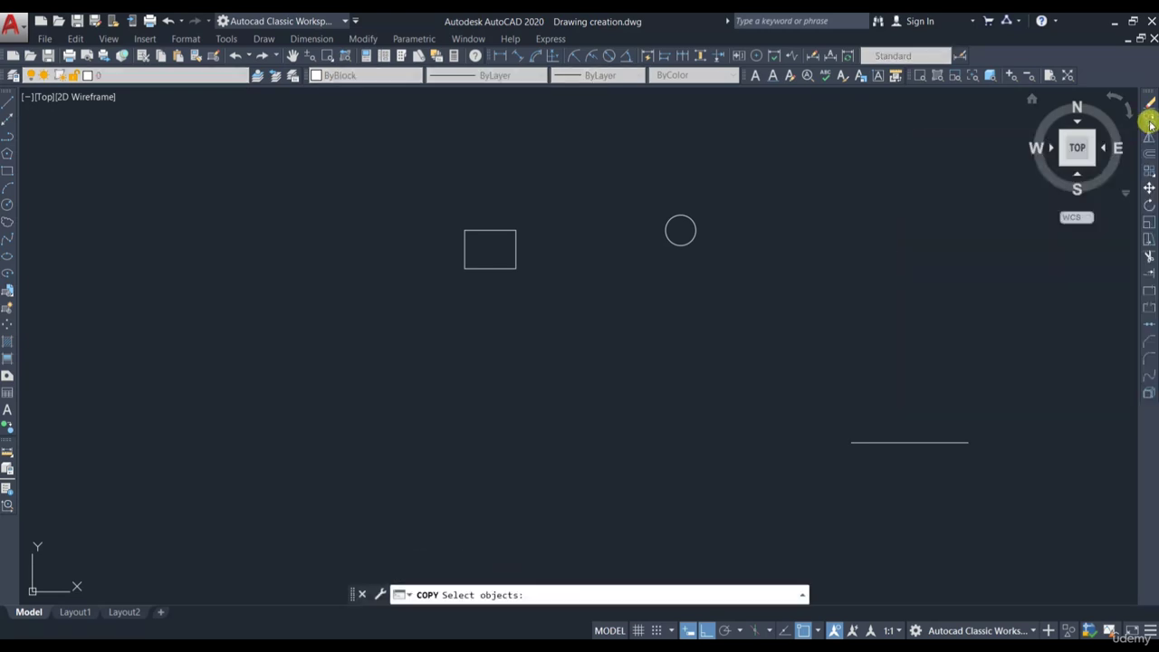
{"action": "left_click", "coordinate": [690, 217]}
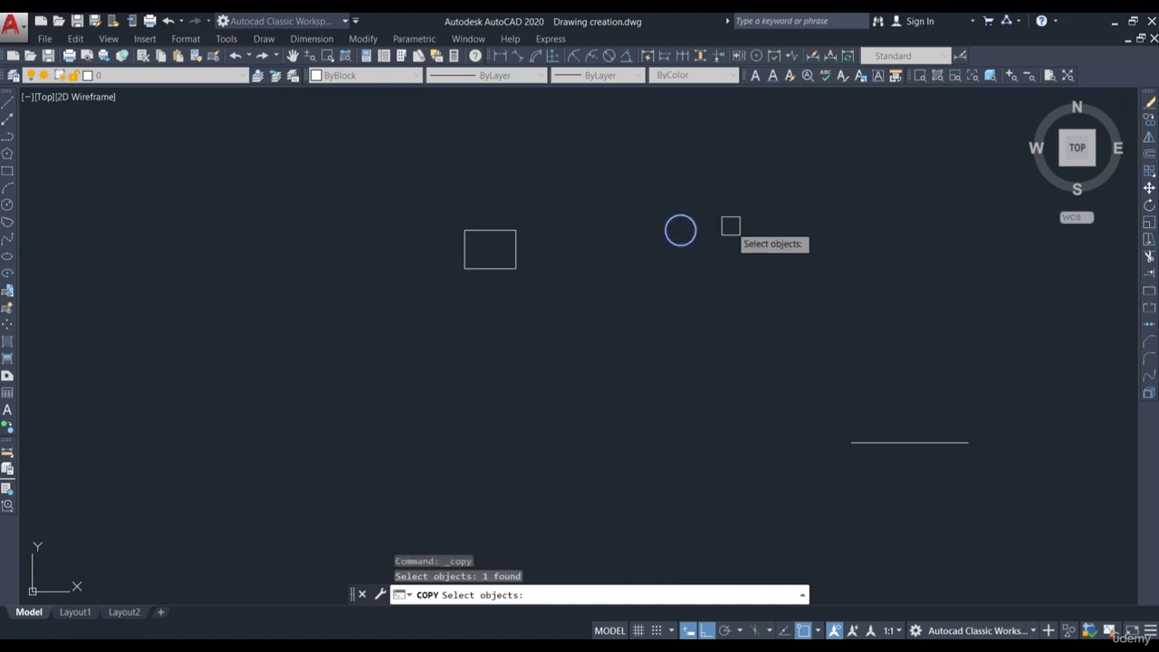
{"action": "key", "text": "Return"}
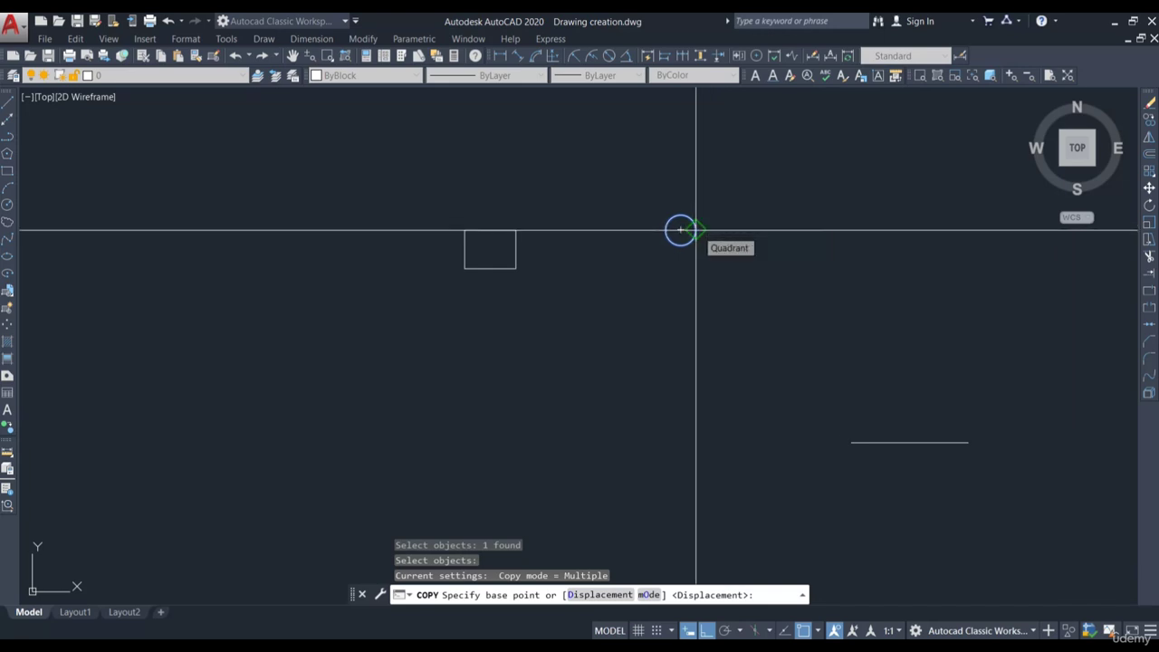
{"action": "scroll", "coordinate": [704, 214], "scroll_direction": "up", "scroll_amount": 2}
{"action": "left_click", "coordinate": [695, 232]}
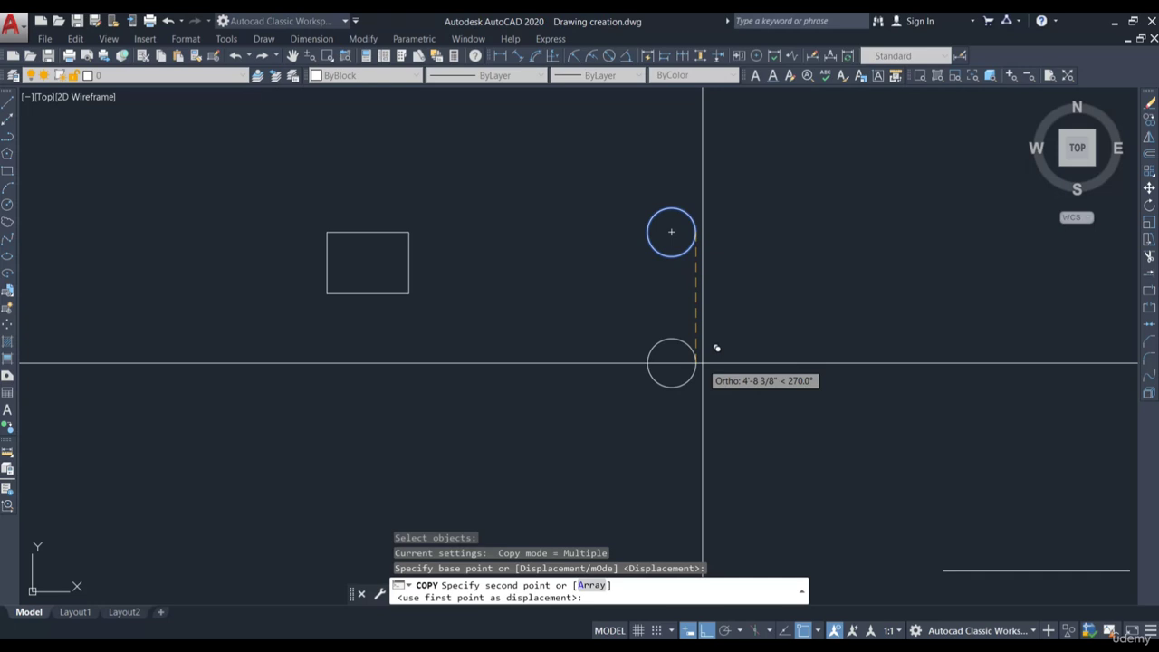
{"action": "type", "text": "5'"}
{"action": "key", "text": "Return"}
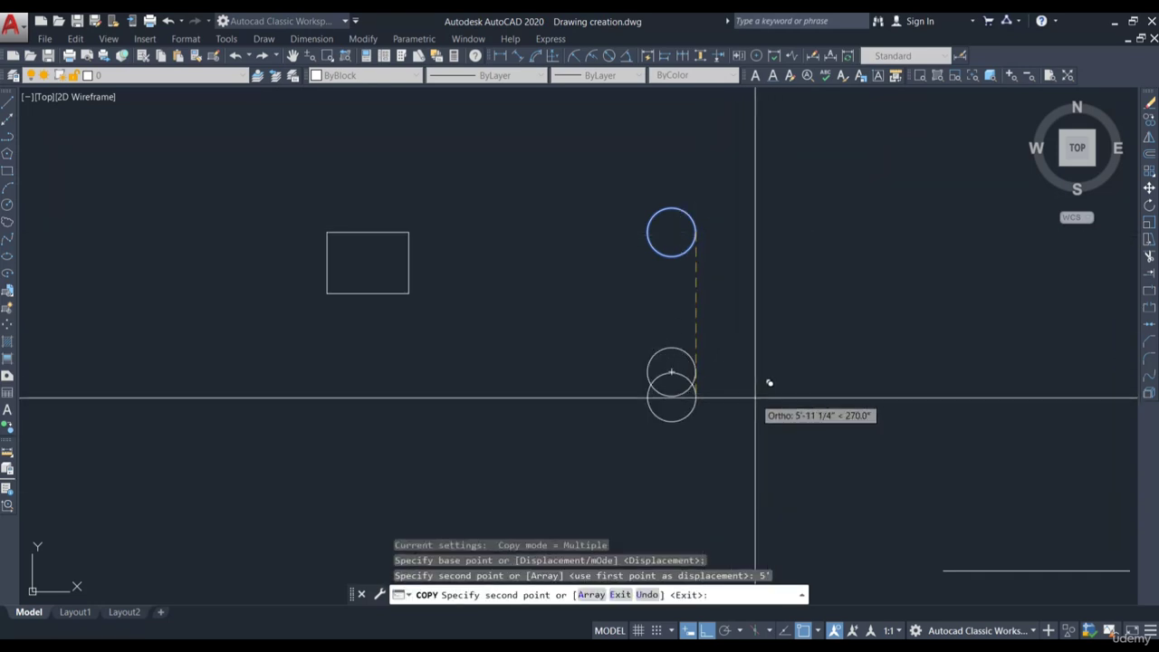
- Place three more copies of the circle at 10', 15' and 20' below the original and end the Copy command
{"action": "scroll", "coordinate": [705, 261], "scroll_direction": "down", "scroll_amount": 1}
{"action": "scroll", "coordinate": [705, 257], "scroll_direction": "up", "scroll_amount": 3}
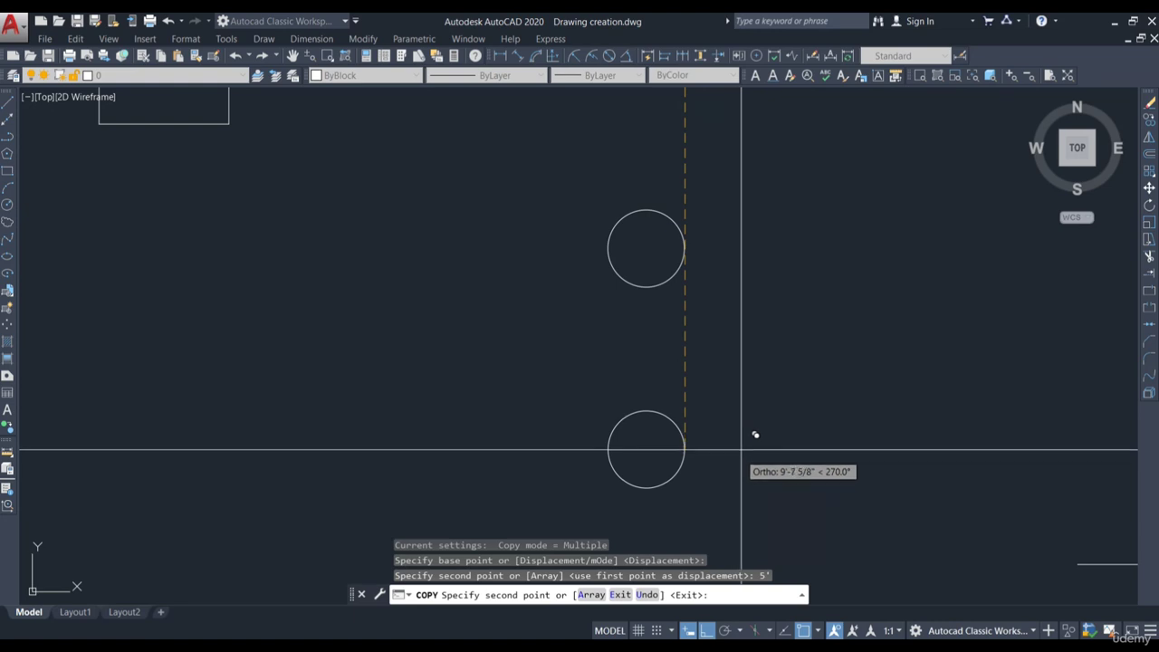
{"action": "scroll", "coordinate": [745, 380], "scroll_direction": "down", "scroll_amount": 2}
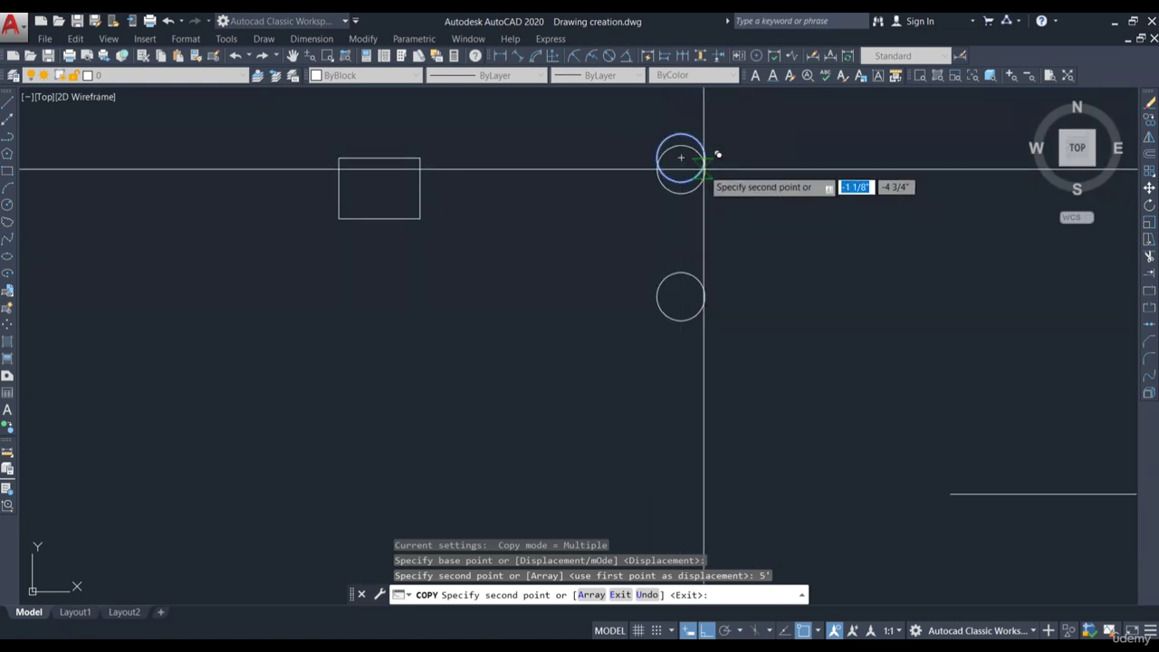
{"action": "scroll", "coordinate": [722, 252], "scroll_direction": "down", "scroll_amount": 2}
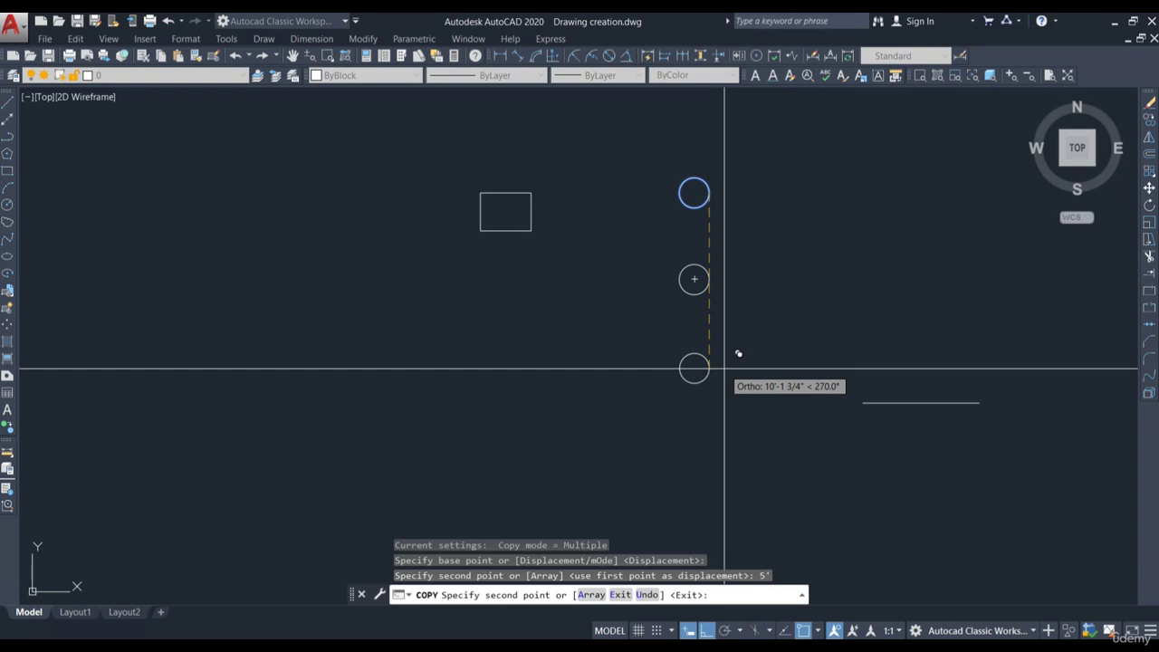
{"action": "type", "text": "1"}
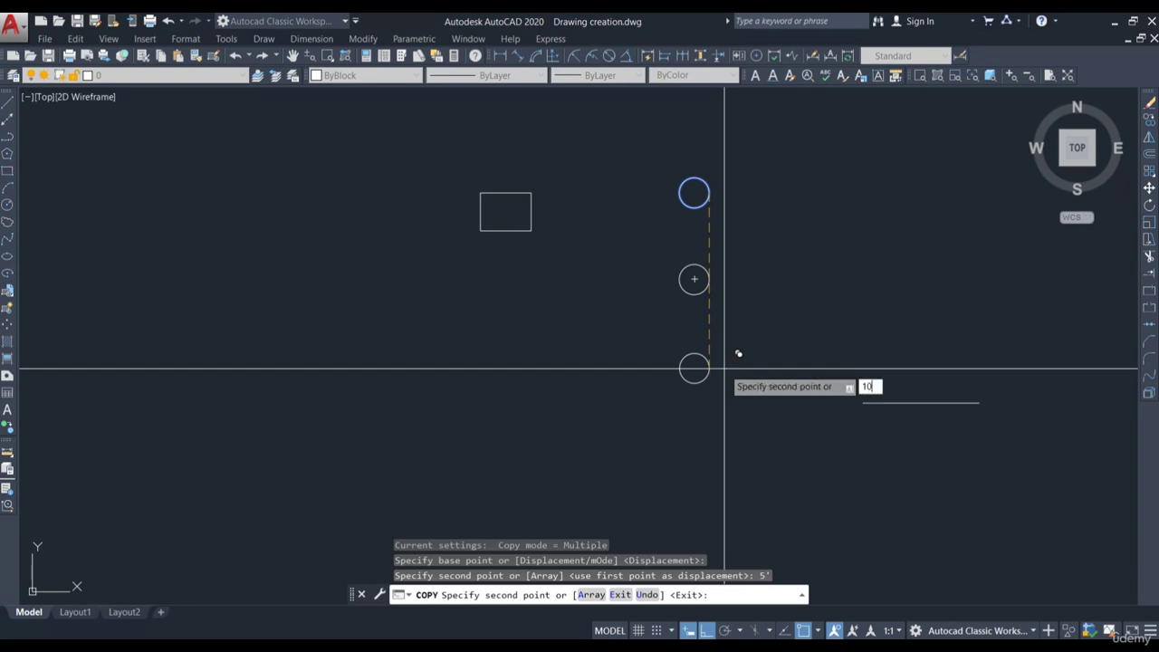
{"action": "type", "text": "0"}
{"action": "key", "text": "Return"}
{"action": "type", "text": "15"}
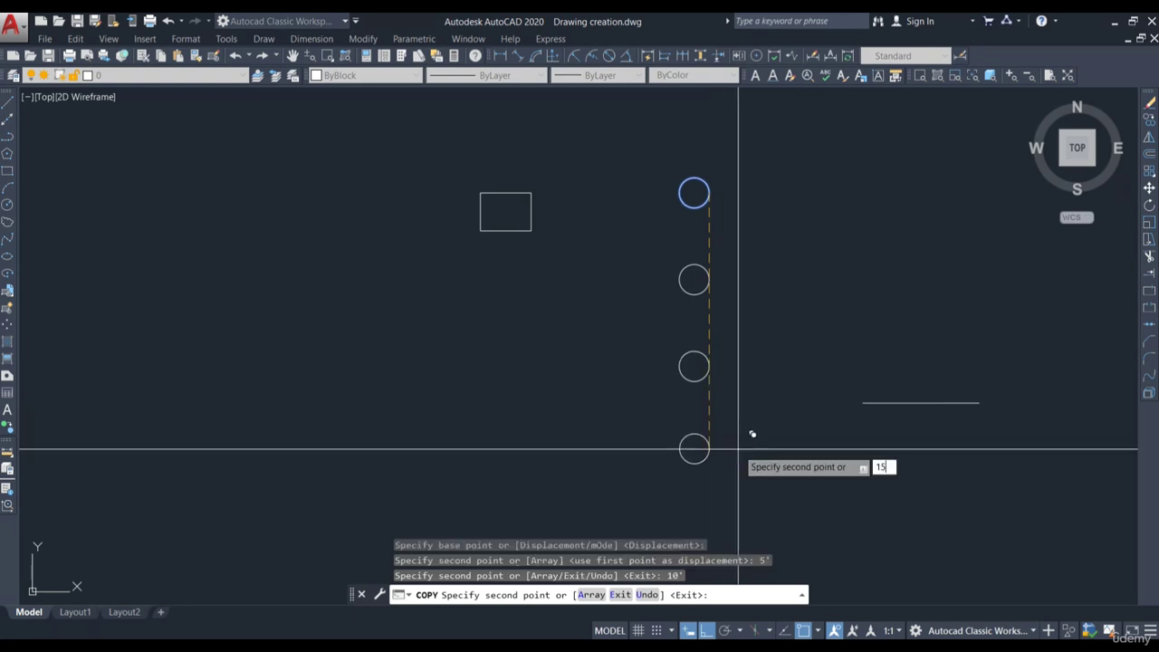
{"action": "key", "text": "Return"}
{"action": "scroll", "coordinate": [761, 462], "scroll_direction": "down", "scroll_amount": 2}
{"action": "type", "text": "2"}
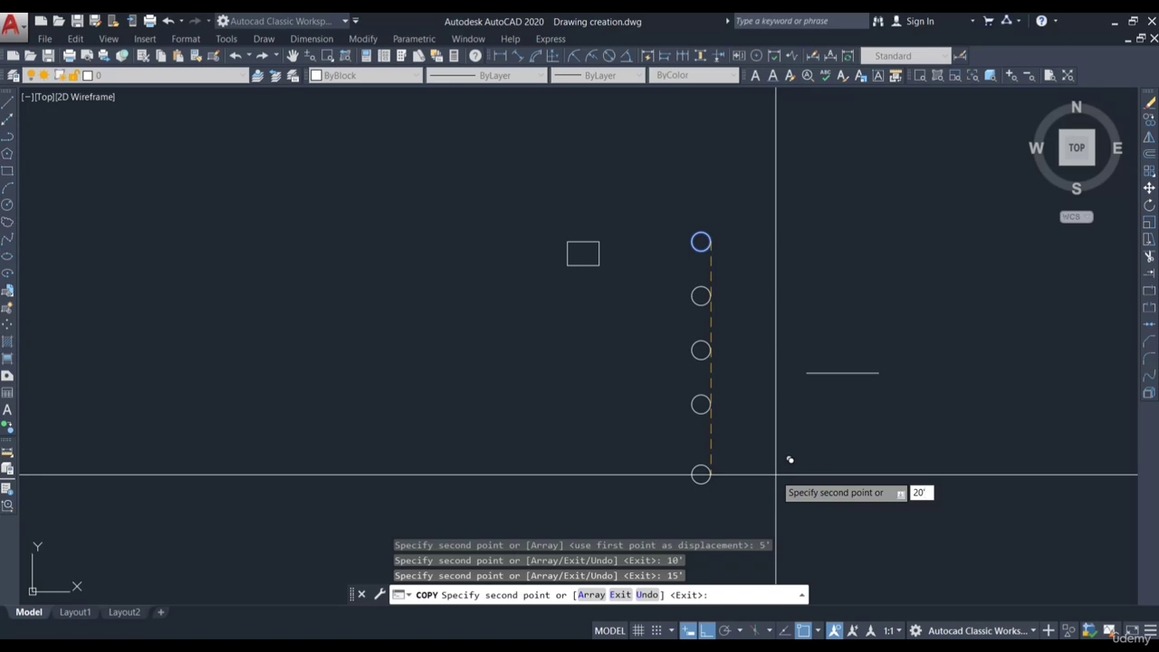
{"action": "type", "text": "0"}
{"action": "key", "text": "Return"}
{"action": "key", "text": "Escape"}
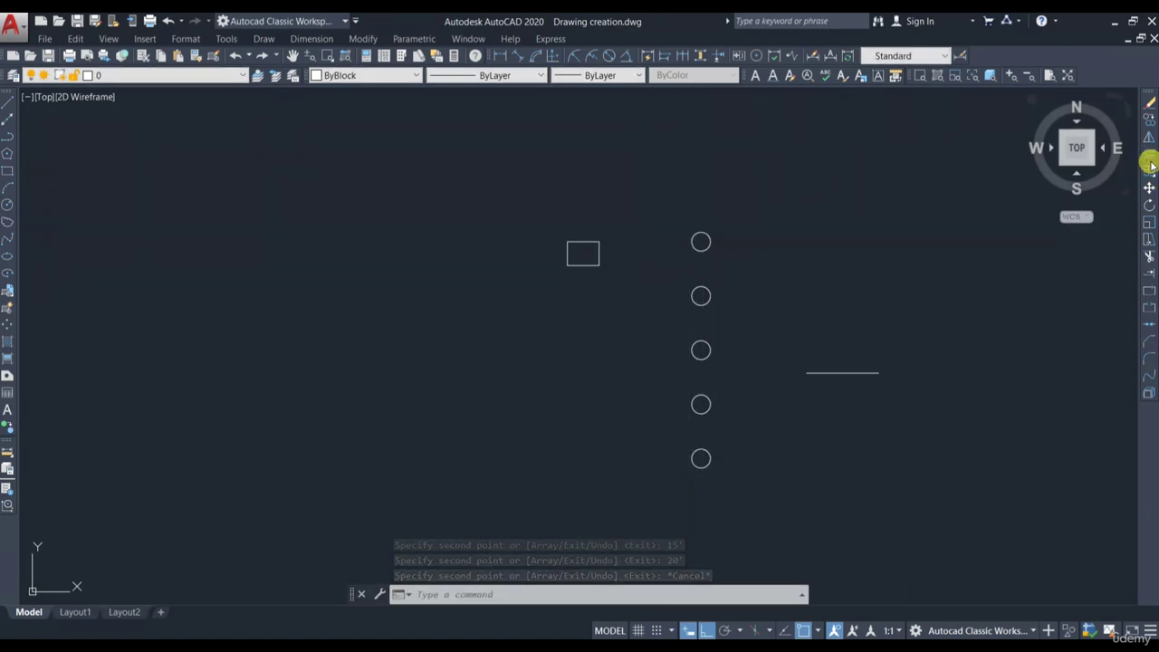
- Copy the rectangle about 4'-1" horizontally to the right, using its lower-right corner as the base point
{"action": "type", "text": "CO"}
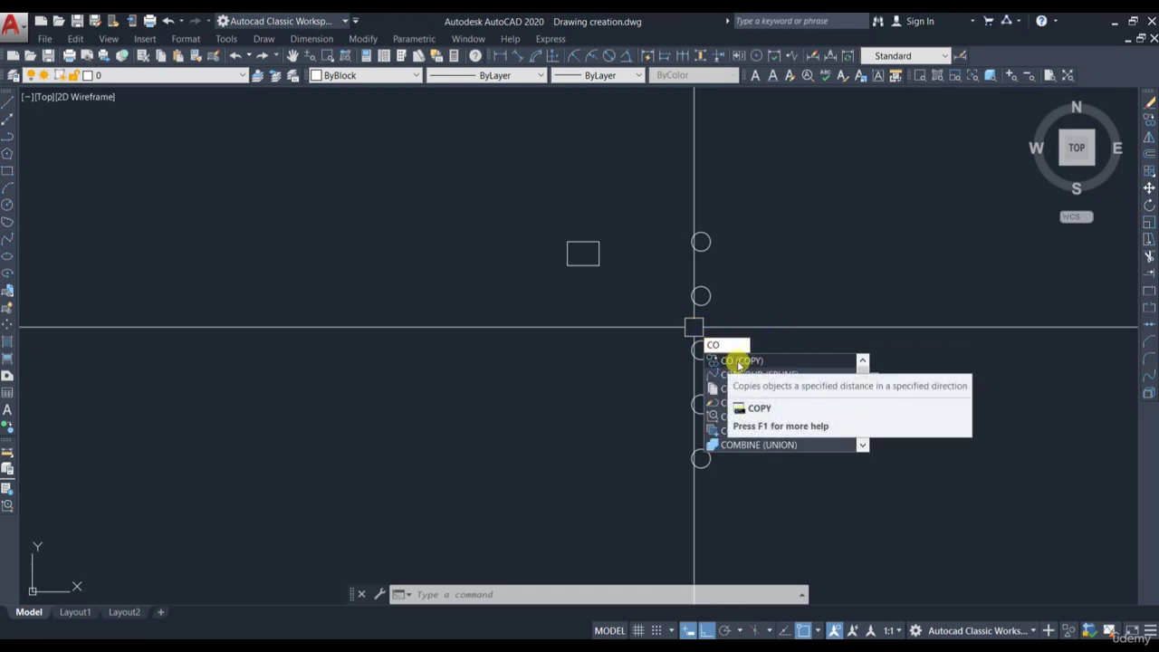
{"action": "left_click", "coordinate": [740, 362]}
{"action": "scroll", "coordinate": [571, 243], "scroll_direction": "up", "scroll_amount": 4}
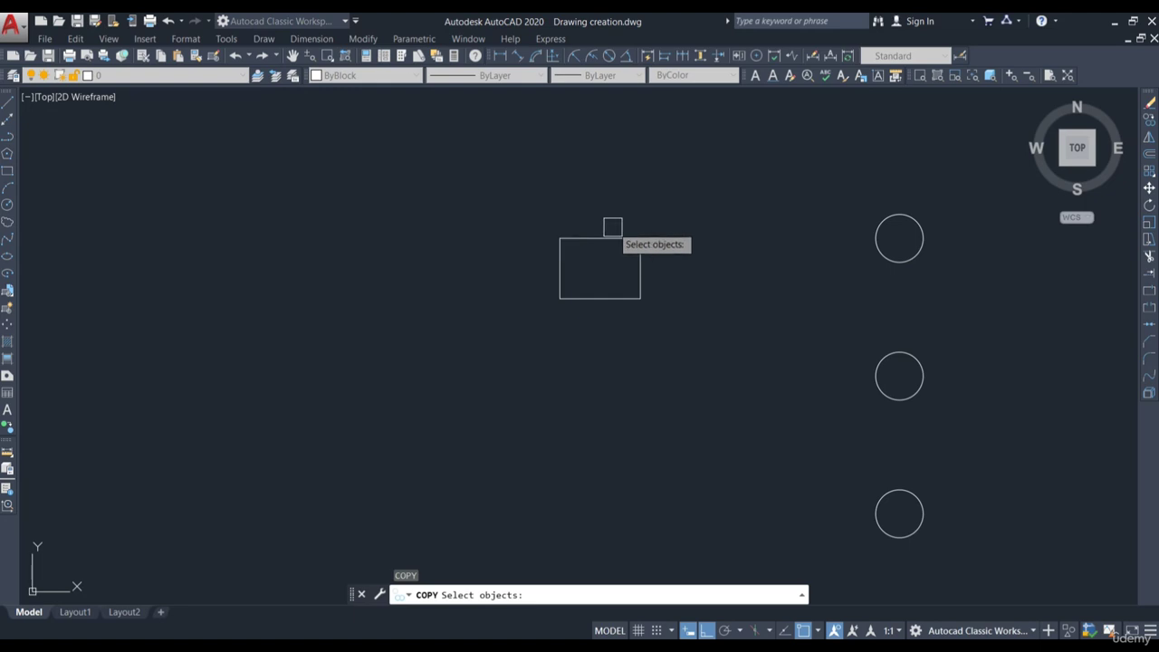
{"action": "scroll", "coordinate": [613, 226], "scroll_direction": "up", "scroll_amount": 4}
{"action": "left_click", "coordinate": [600, 242]}
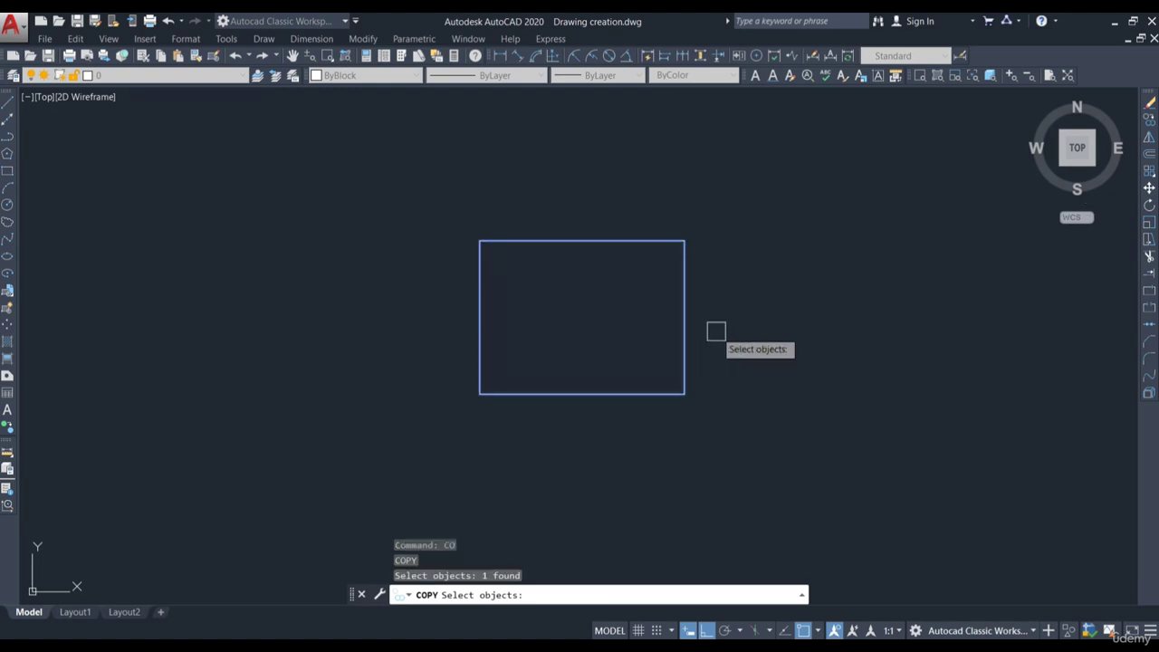
{"action": "key", "text": "Return"}
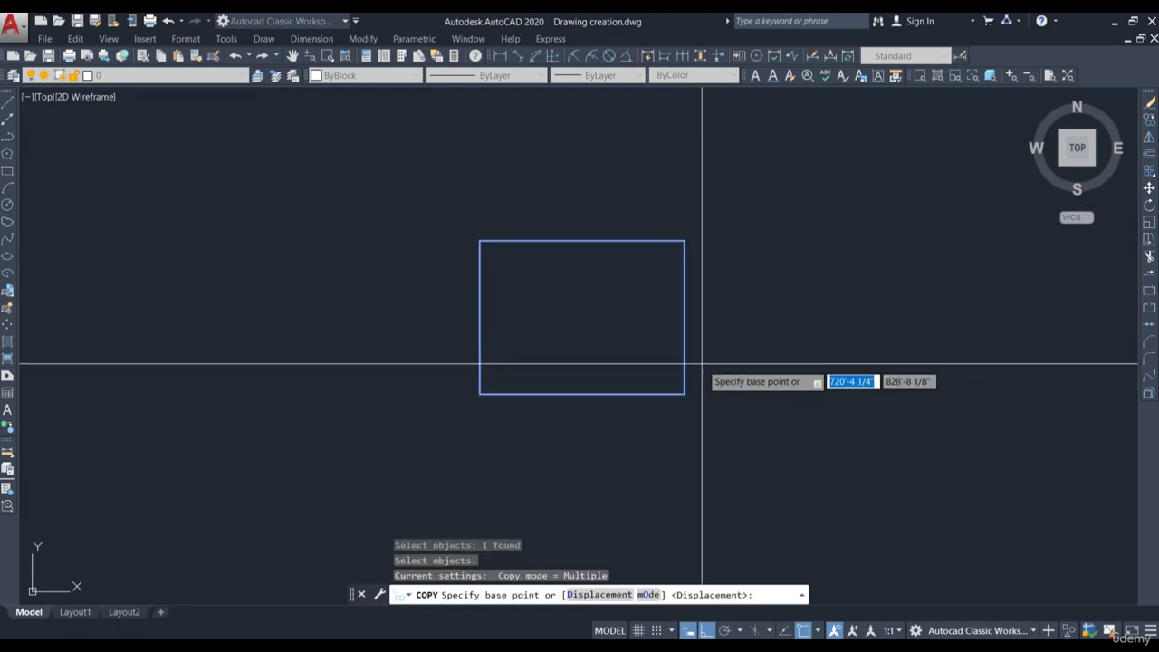
{"action": "left_click", "coordinate": [684, 394]}
{"action": "scroll", "coordinate": [585, 352], "scroll_direction": "down", "scroll_amount": 4}
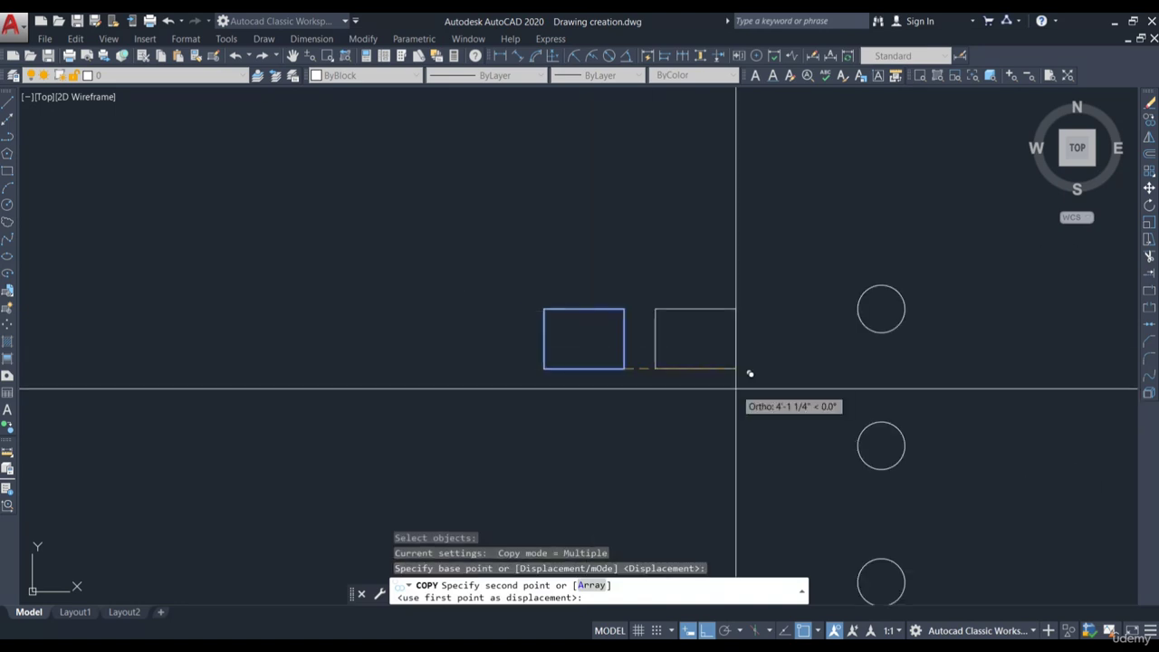
{"action": "left_click", "coordinate": [735, 369]}
- Place four more rectangle copies in line with the original, two straight below it and two to its left
{"action": "left_click", "coordinate": [624, 487]}
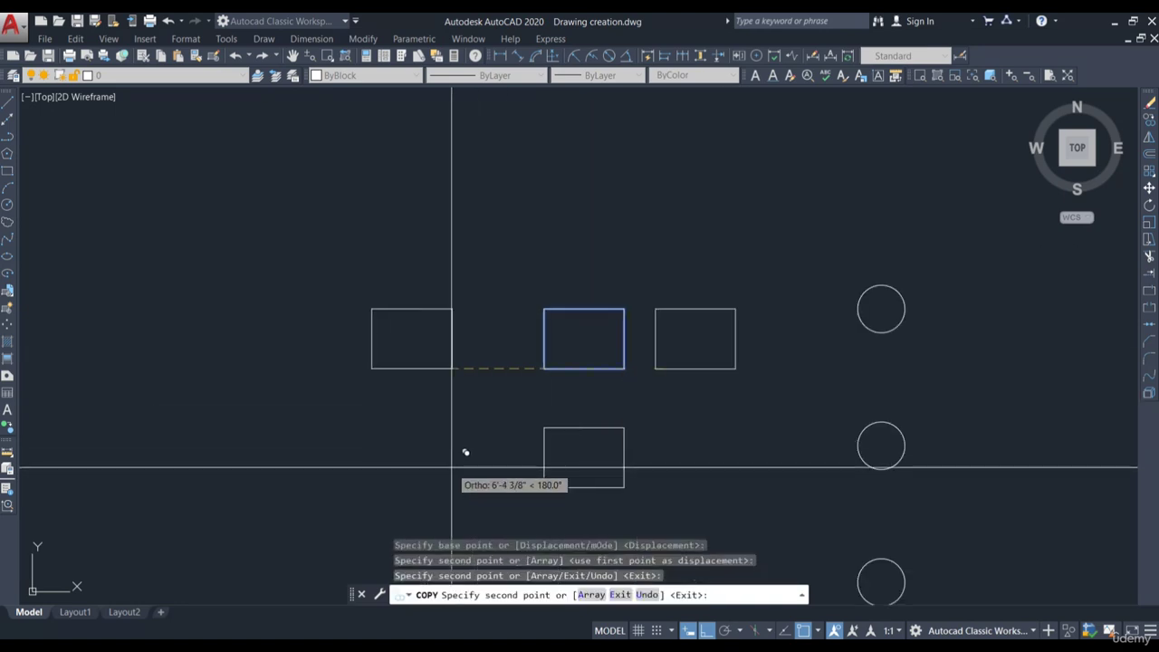
{"action": "middle_click_drag", "start_coordinate": [465, 480], "coordinate": [605, 333]}
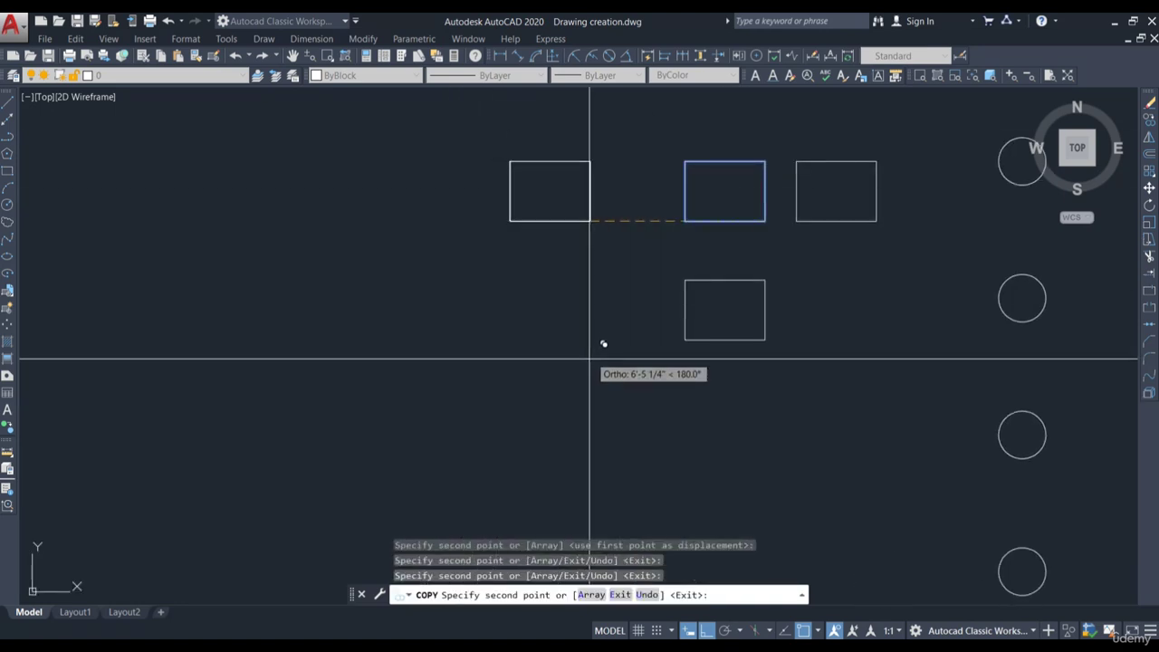
{"action": "left_click", "coordinate": [604, 339]}
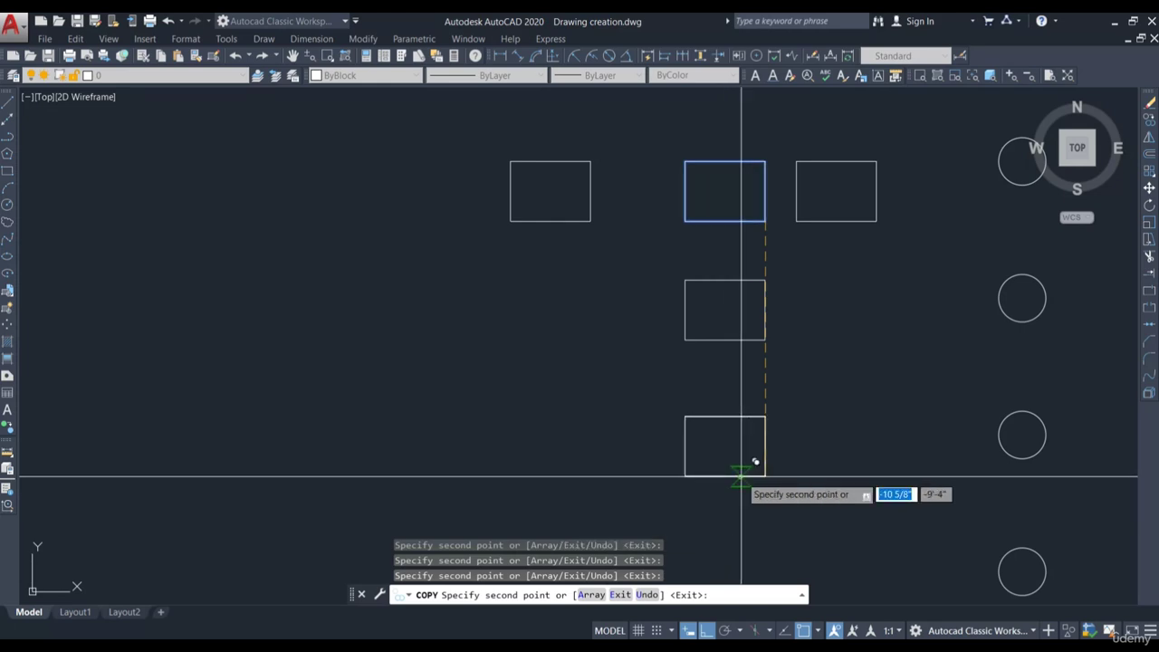
{"action": "left_click", "coordinate": [426, 489]}
- Turn Ortho off and place four rectangle copies at free points, three below the left-hand copies and one below the right-hand copy
{"action": "left_click", "coordinate": [709, 631]}
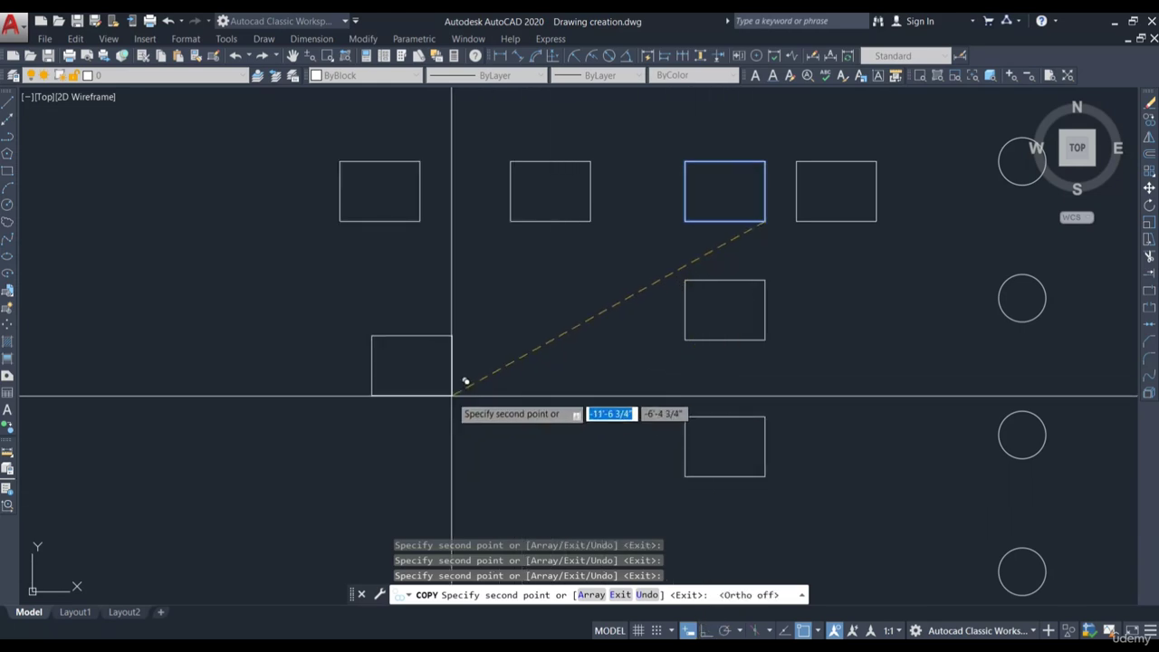
{"action": "left_click", "coordinate": [412, 391]}
{"action": "left_click", "coordinate": [609, 376]}
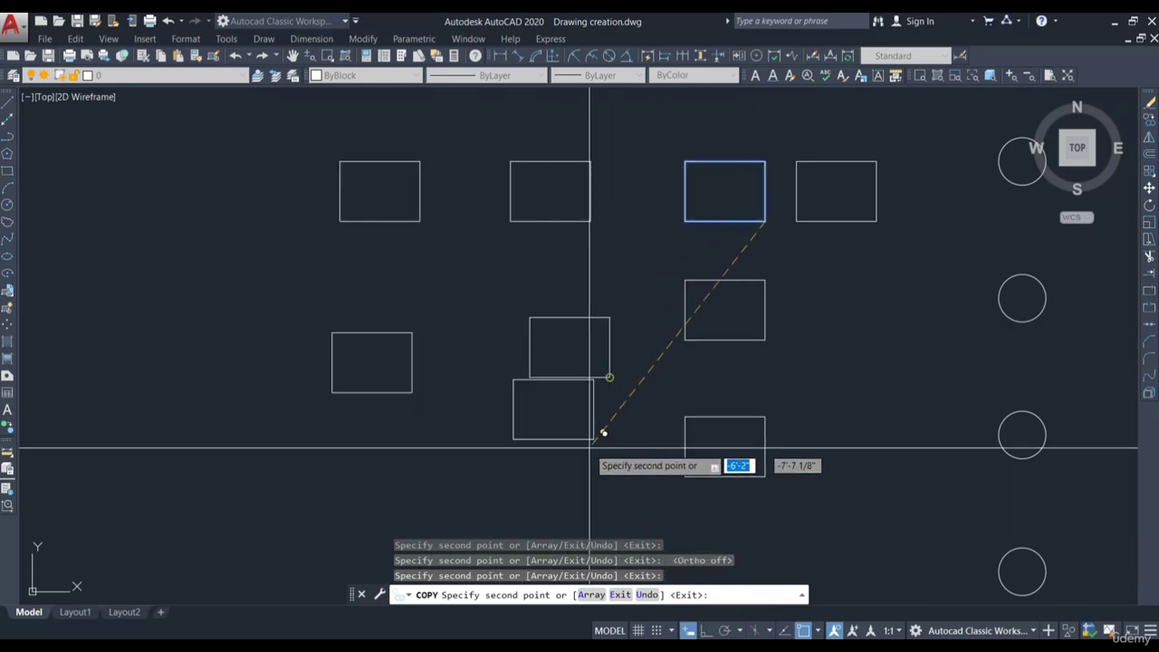
{"action": "left_click", "coordinate": [584, 473]}
{"action": "scroll", "coordinate": [505, 398], "scroll_direction": "down", "scroll_amount": 3}
{"action": "left_click", "coordinate": [777, 398]}
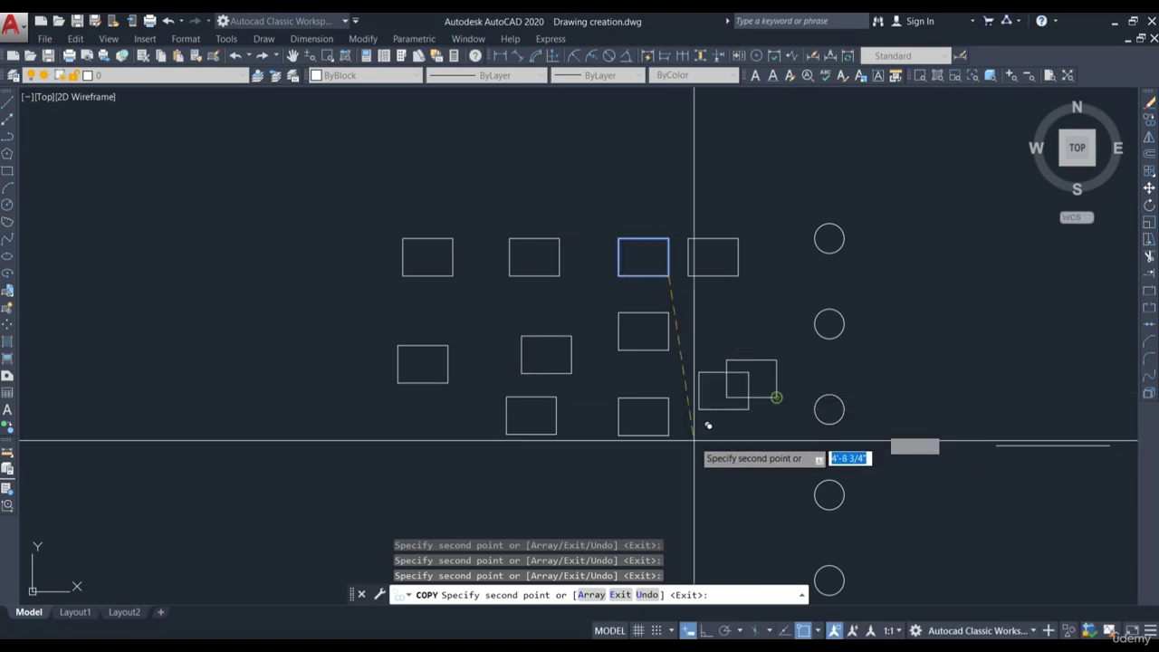
- Place three last rectangle copies at free points beneath the existing ones and end the Copy command
{"action": "middle_click_drag", "start_coordinate": [742, 500], "coordinate": [736, 380]}
{"action": "left_click", "coordinate": [737, 384]}
{"action": "left_click", "coordinate": [537, 431]}
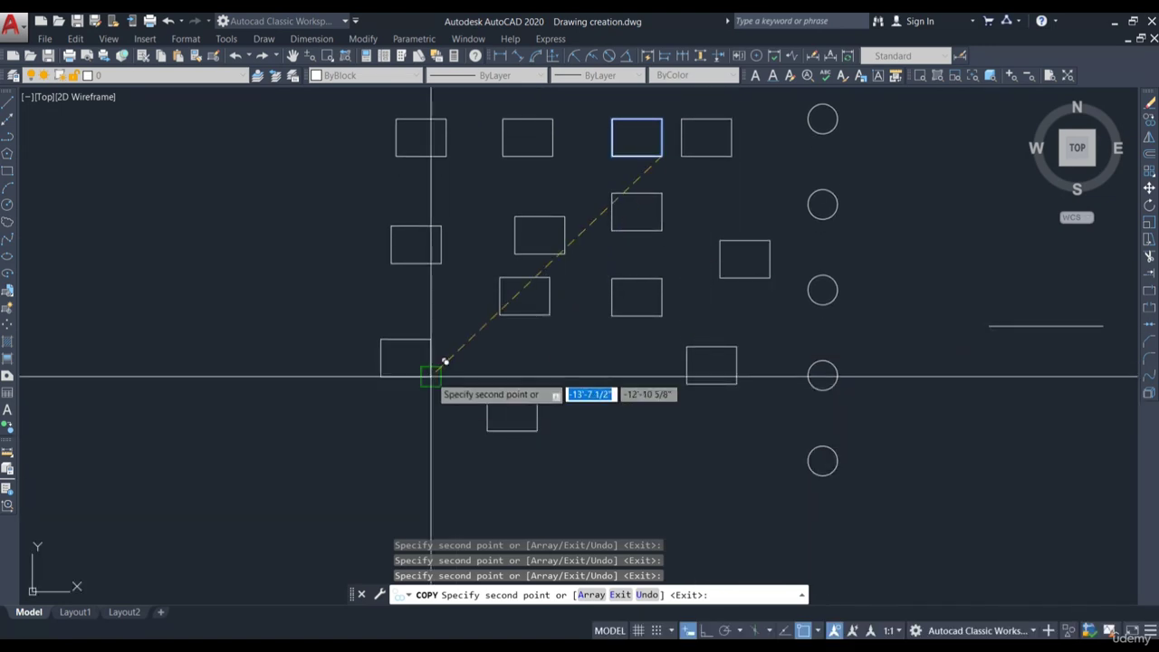
{"action": "left_click", "coordinate": [431, 376]}
{"action": "key", "text": "Escape"}
{"action": "middle_click_drag", "start_coordinate": [1000, 382], "coordinate": [848, 404]}
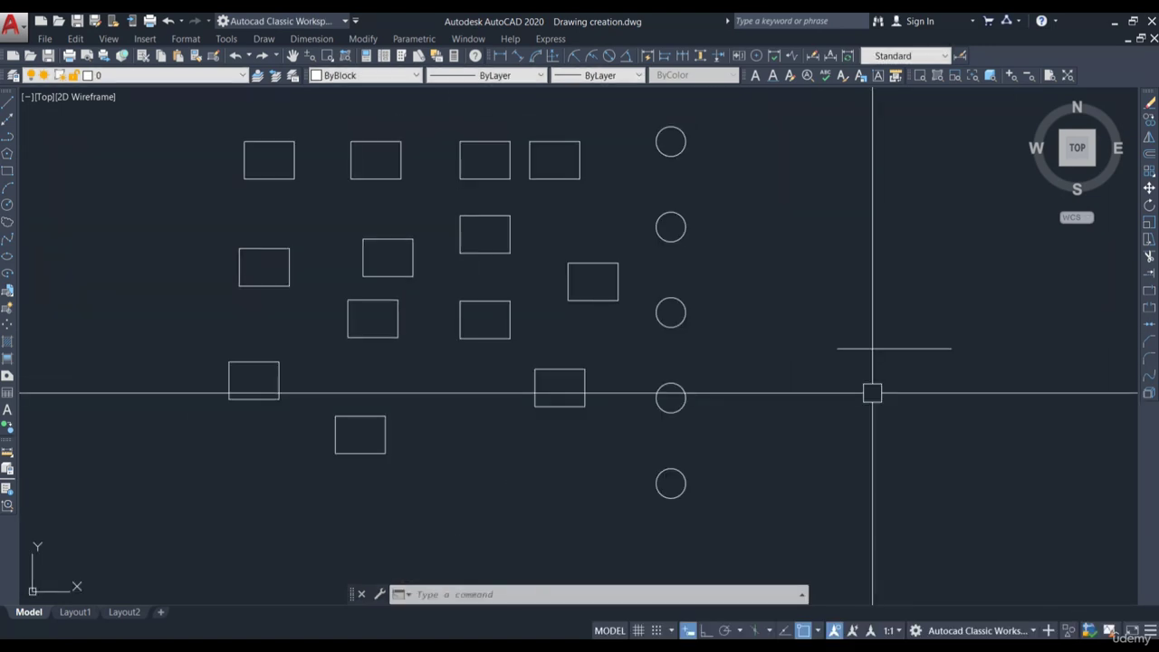